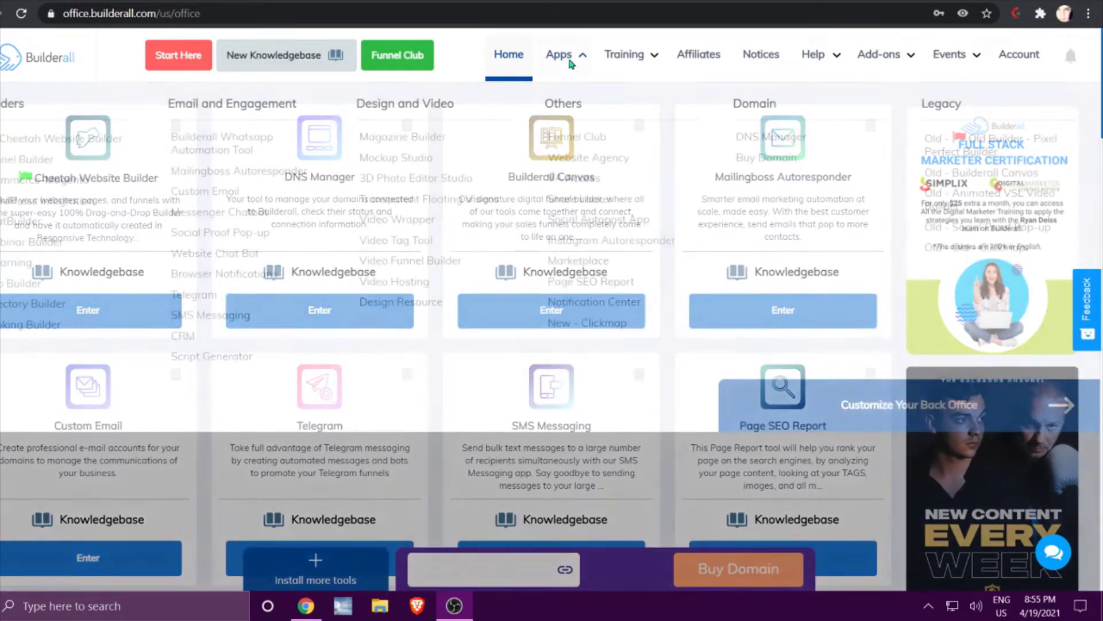
Launch the Builderall WhatsApp Automation Tool from the Apps menu's Email and Engagement list.
left_click(571, 57)
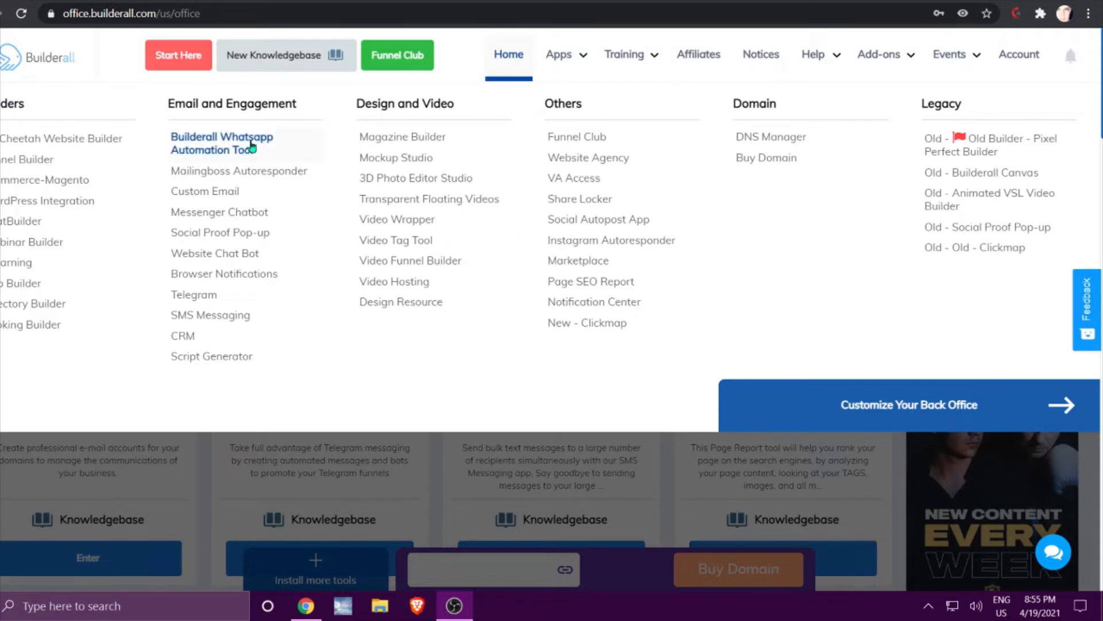
left_click(253, 146)
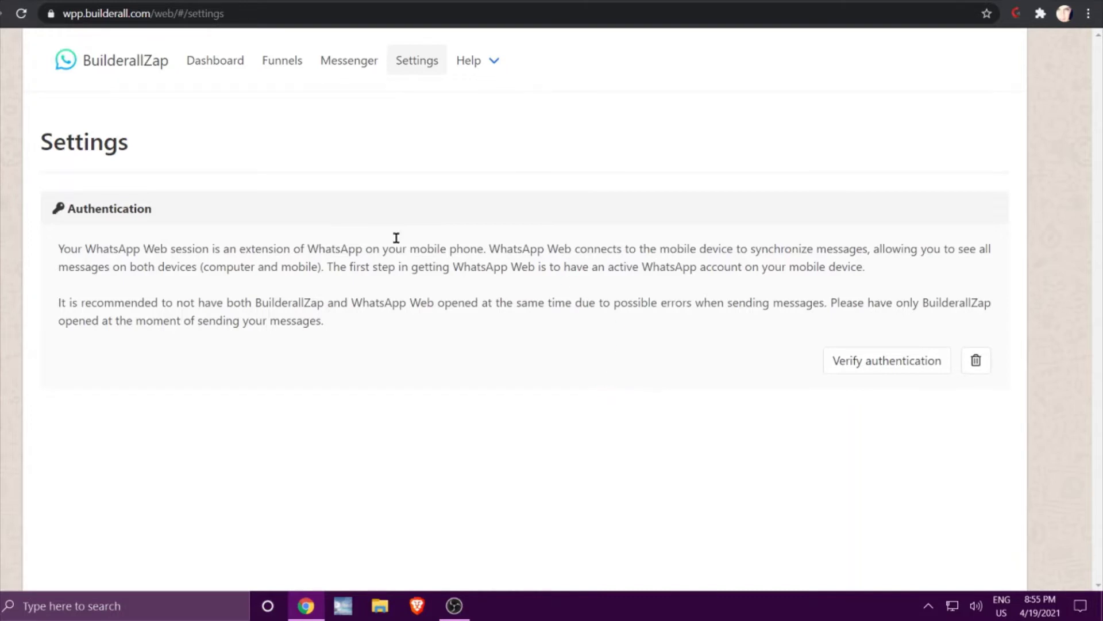
Look over the BuilderallZap Dashboard, then return to the WhatsApp Web authentication settings.
left_click(230, 66)
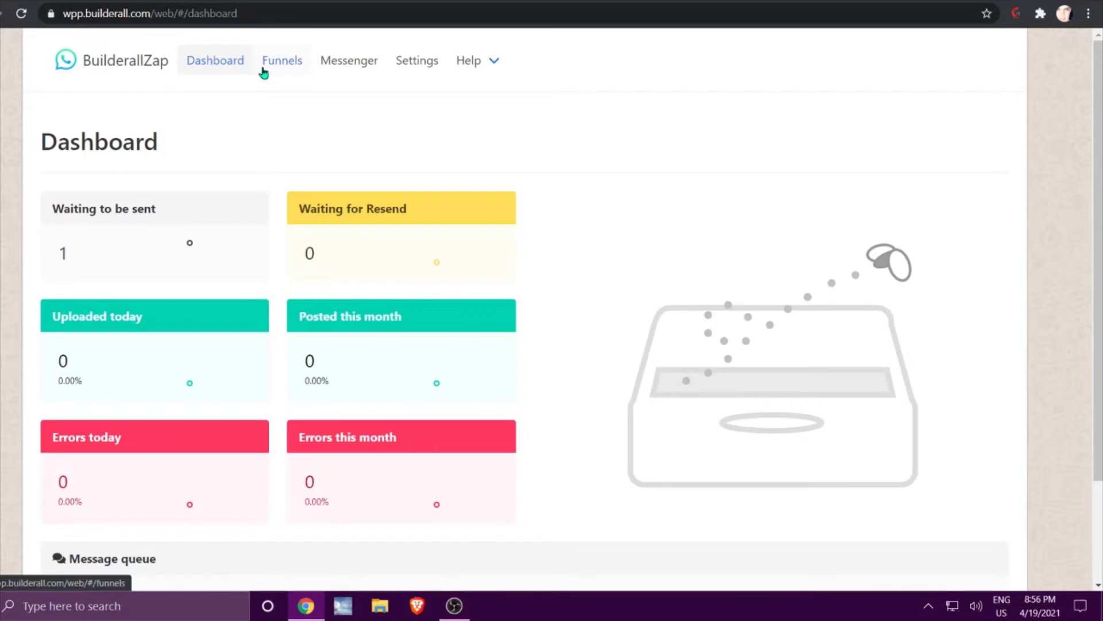
left_click(418, 68)
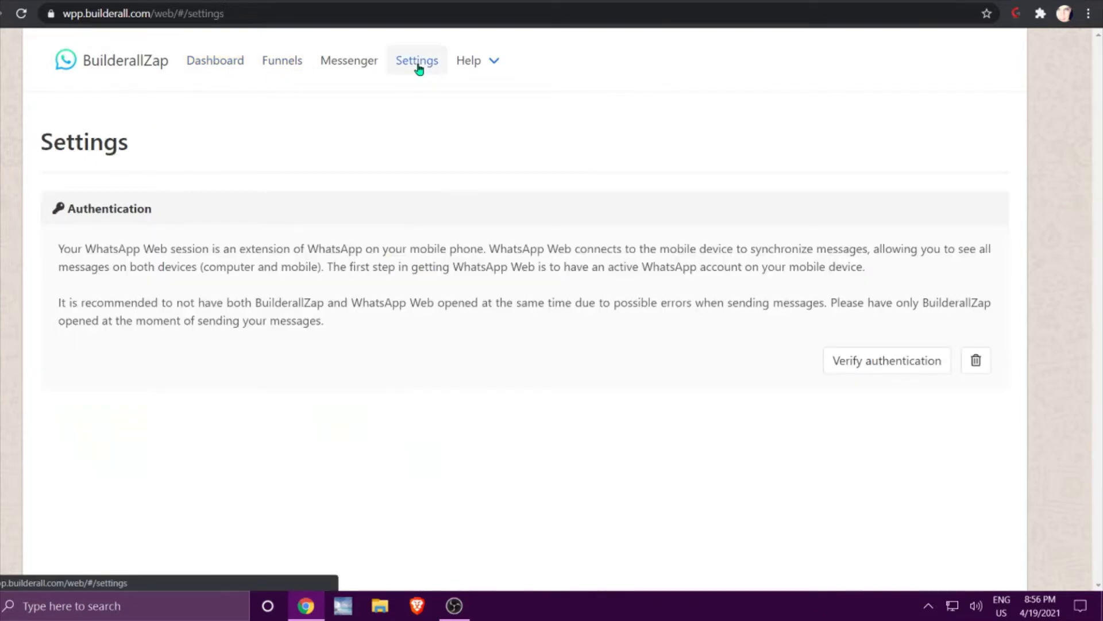
Open the Messenger page and accept the 'Read carefully' usage warning.
left_click(358, 68)
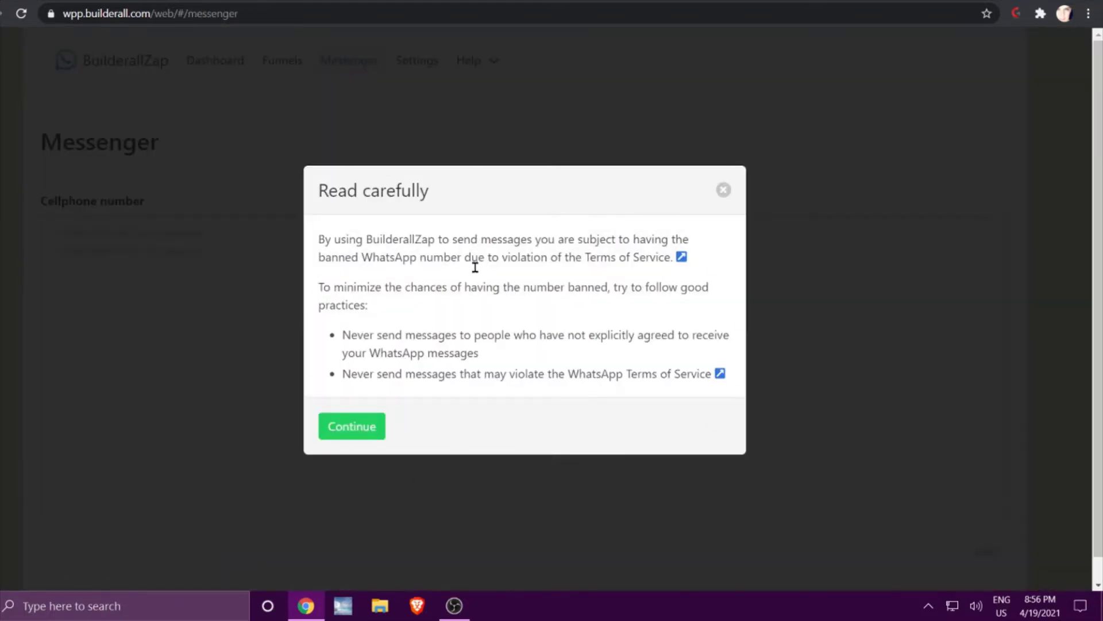
left_click(352, 426)
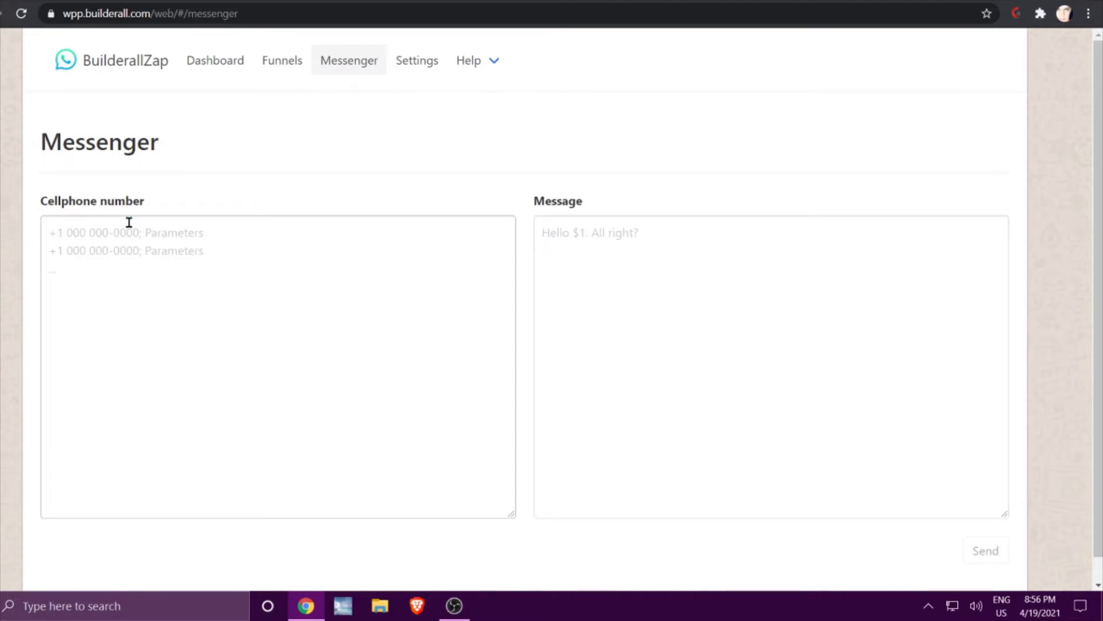
Send the message 'Hello World' to the test cellphone number from the Messenger.
left_click(997, 323)
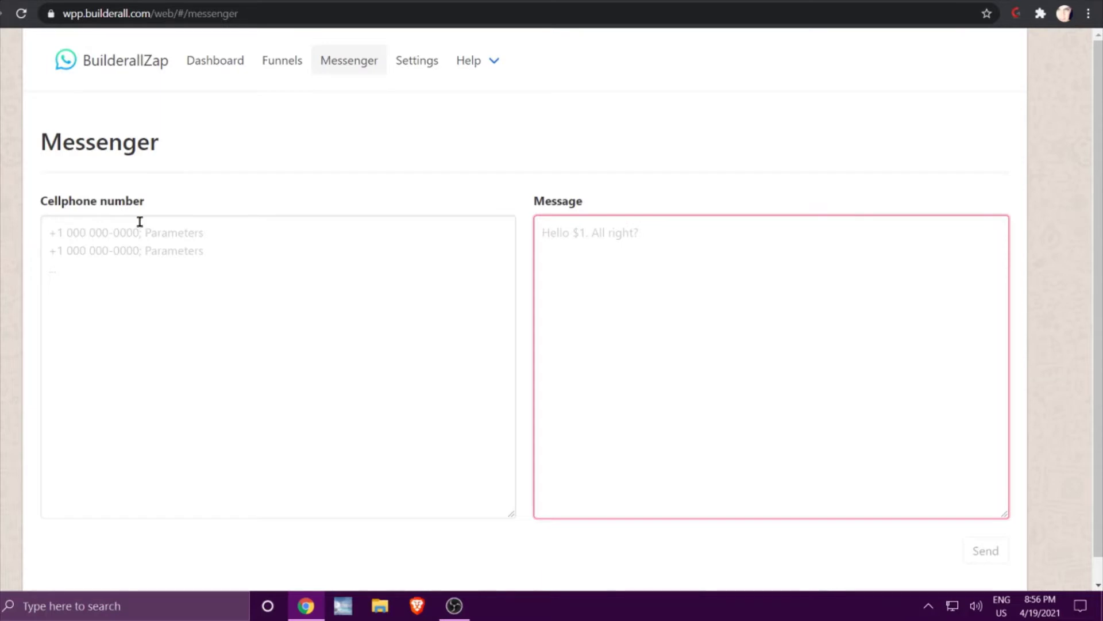
left_click(126, 272)
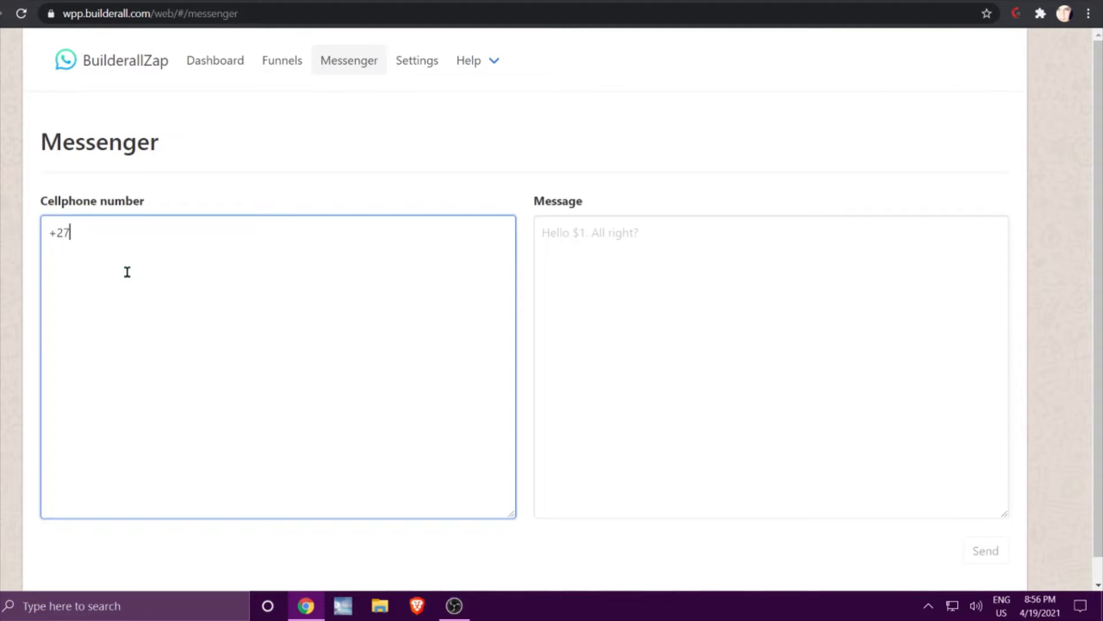
left_click(574, 253)
type("Hello World")
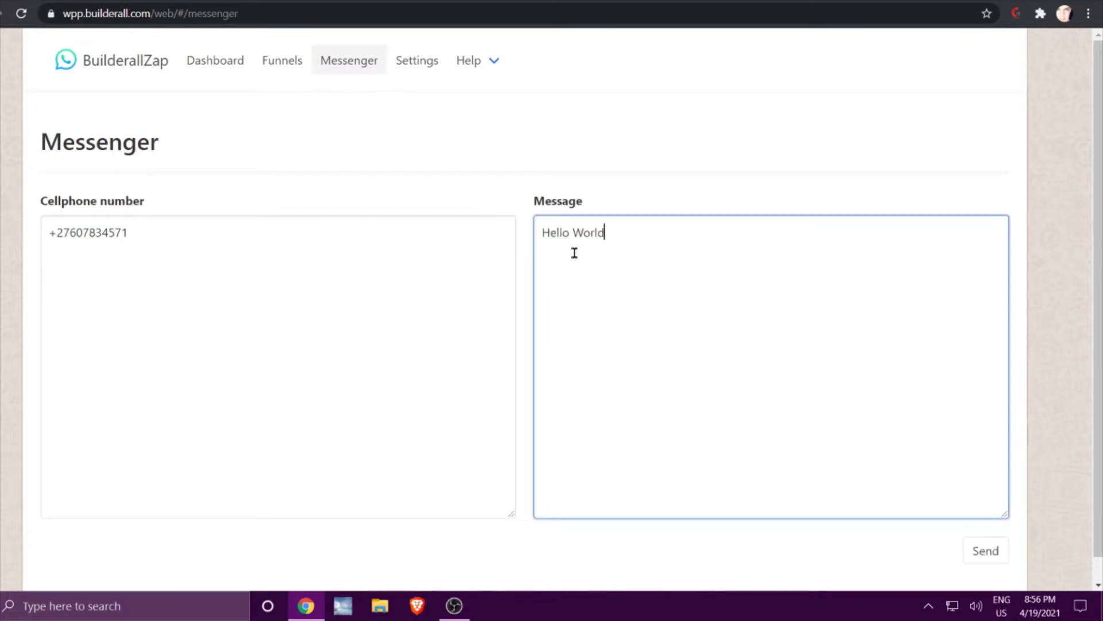
left_click(986, 562)
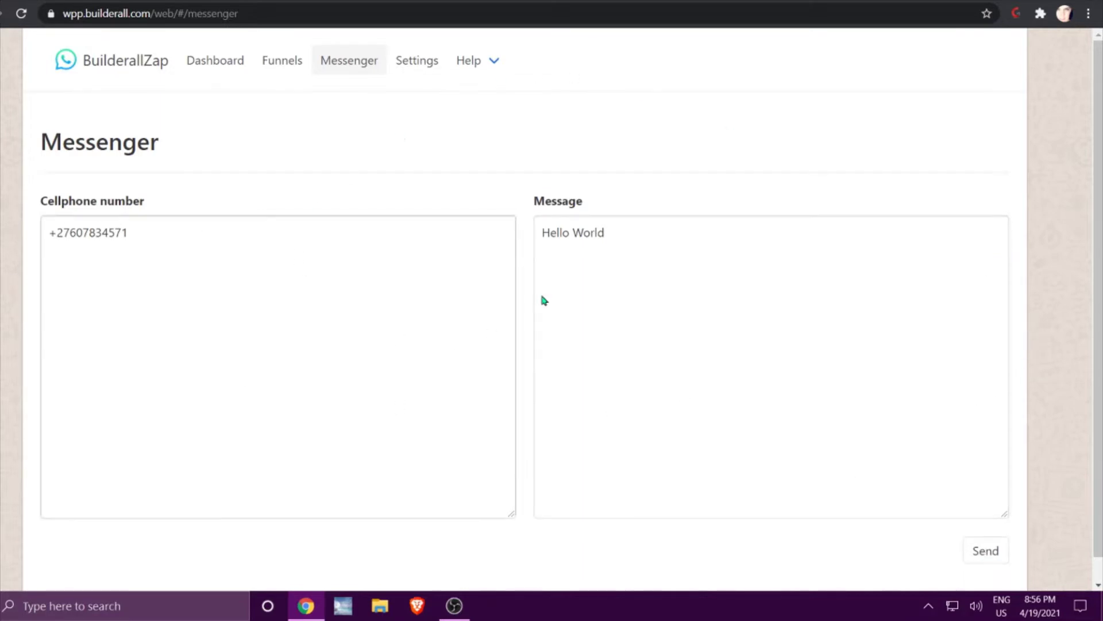
scroll(281, 277, "down", 1)
scroll(281, 277, "up", 1)
Check that Hello World is waiting in the Dashboard's message queue, then view the empty Funnels list.
left_click(207, 62)
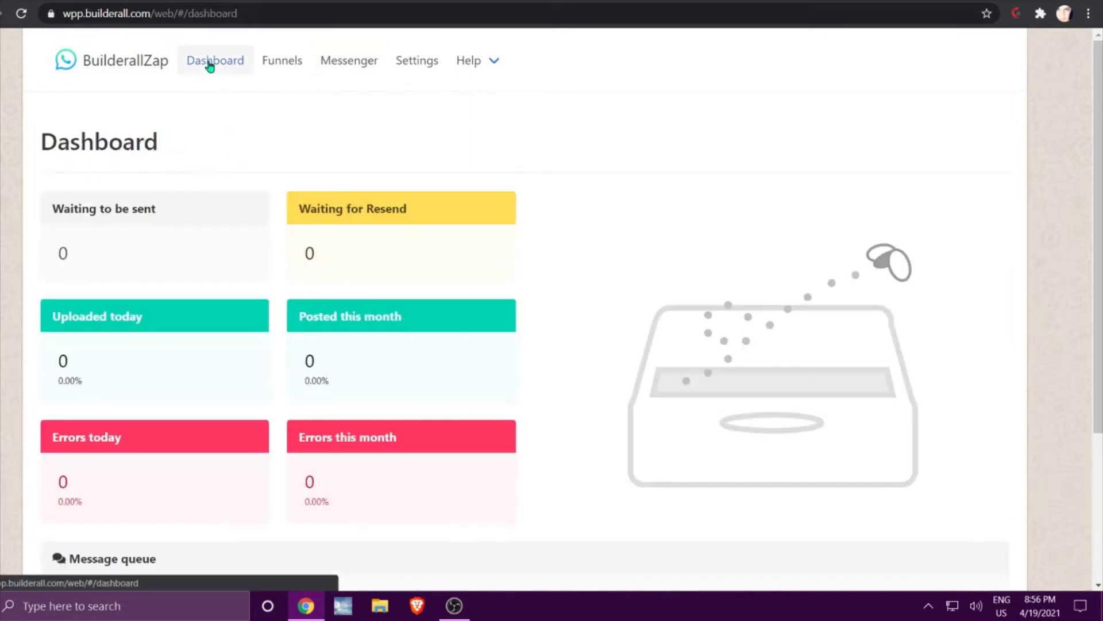
scroll(611, 211, "down", 3)
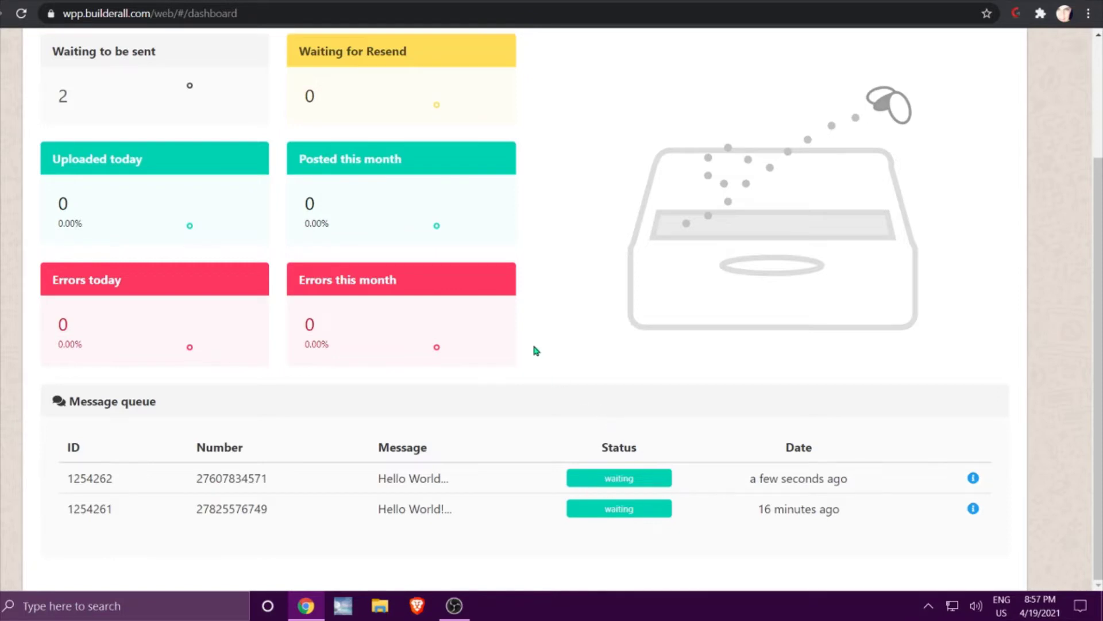
scroll(534, 355, "up", 3)
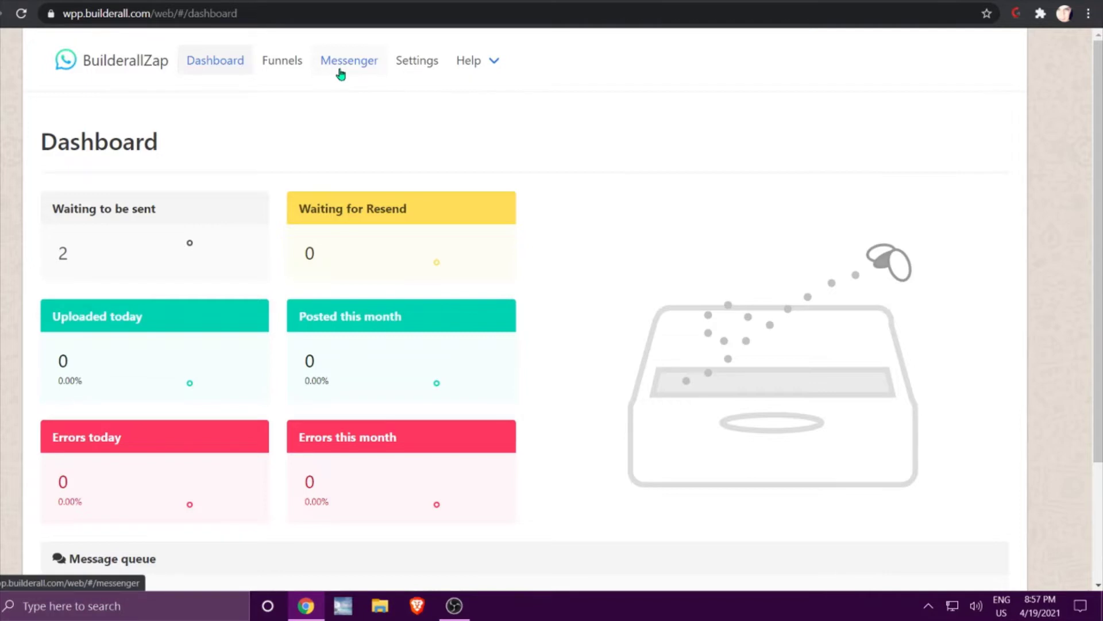
left_click(281, 68)
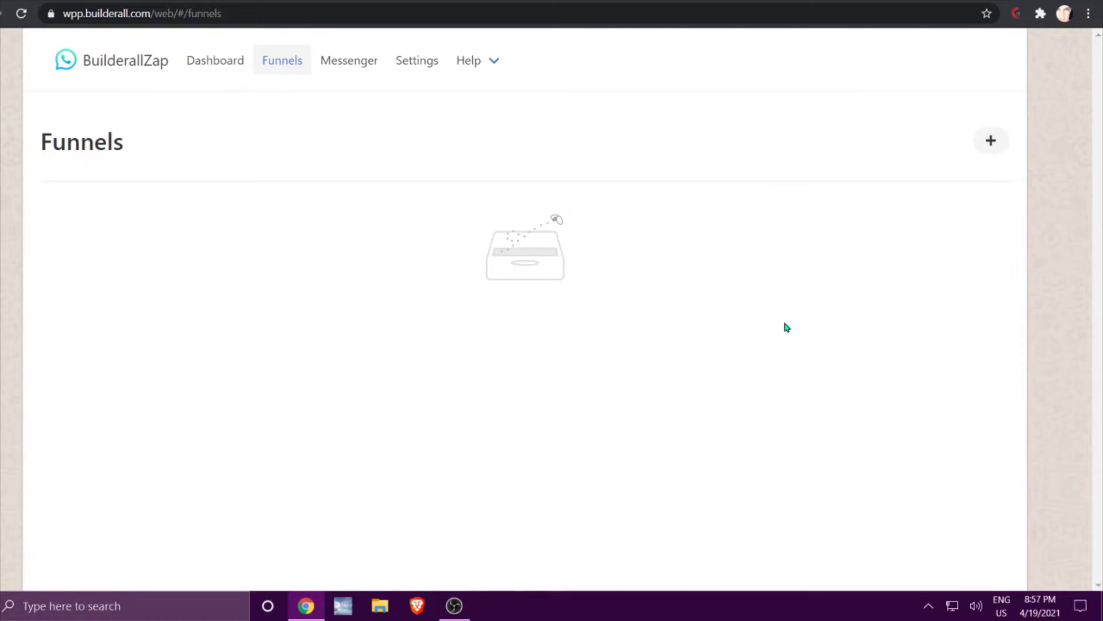
Add a new funnel named 'Whatsapp Training' with capture message 'Hello Builderall Community'.
left_click(984, 141)
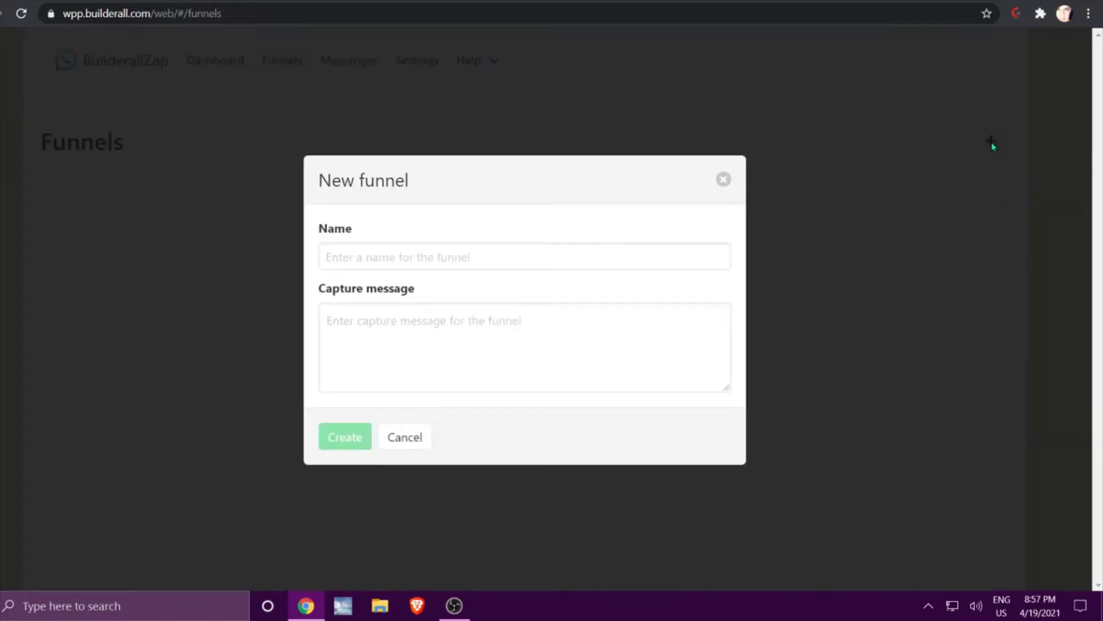
left_click(433, 262)
type("Whatsapp")
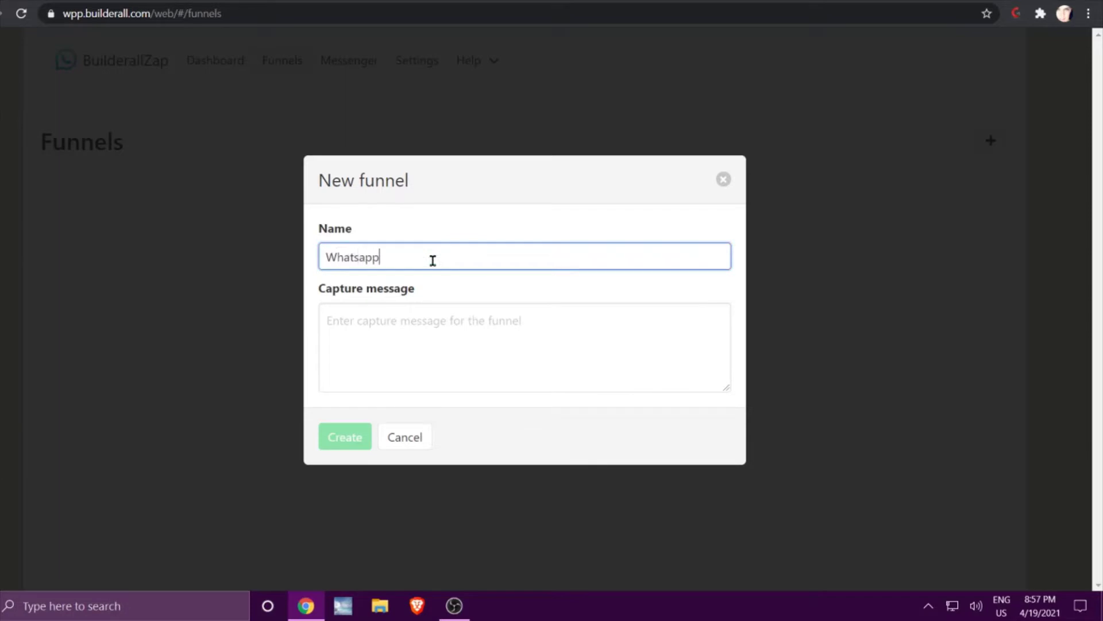
type(" Training")
left_click(442, 335)
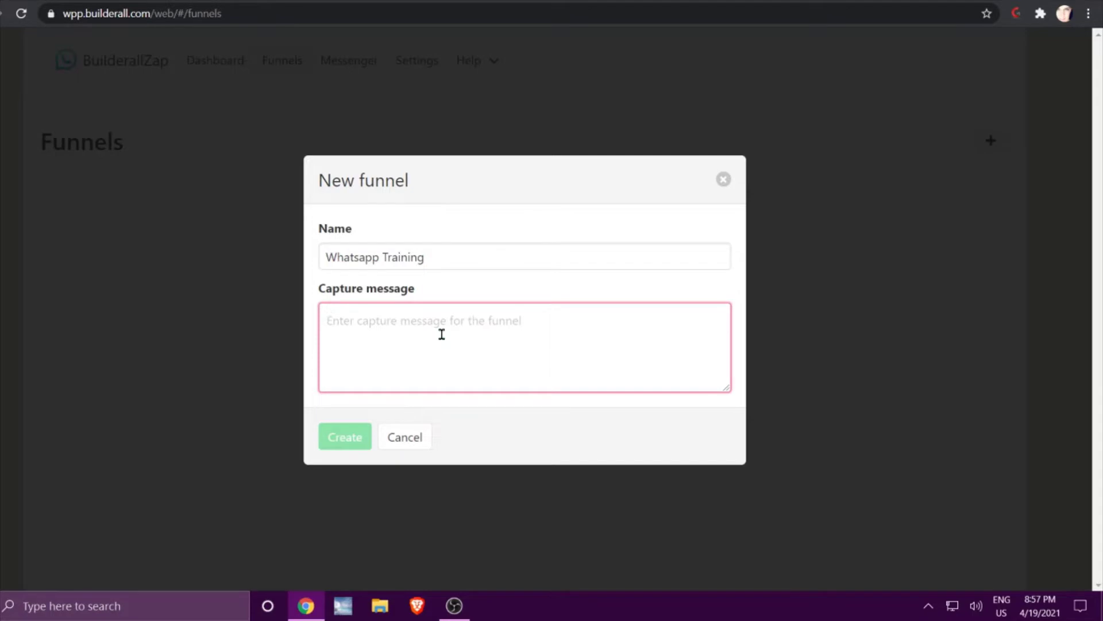
type("Hello Builderall Community")
left_click(340, 438)
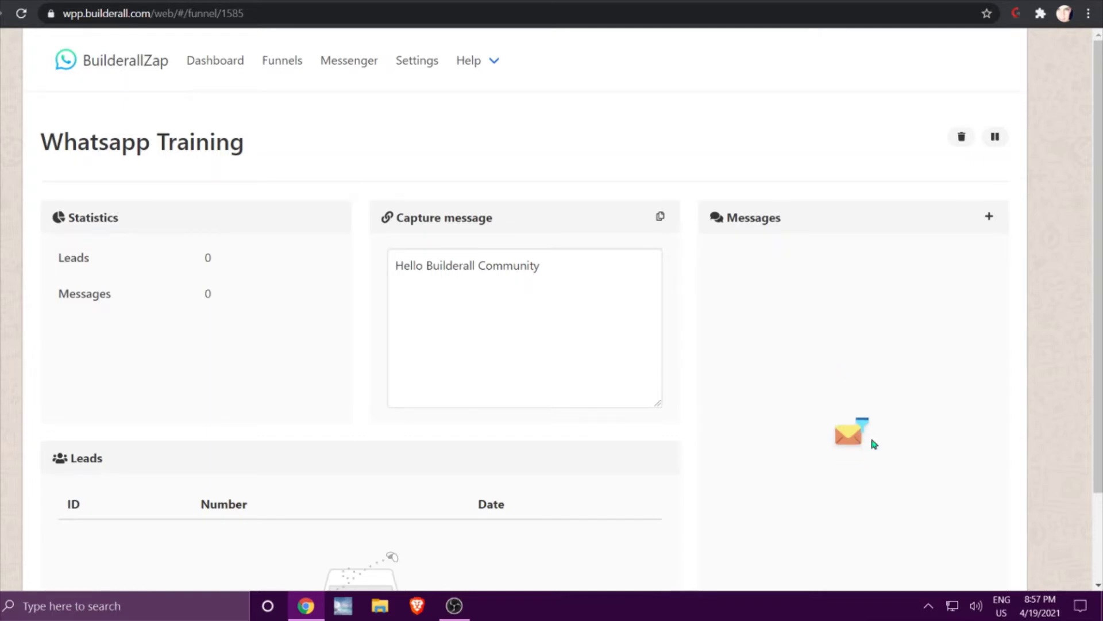
Add a follow-up message: condition Any, 2-minute wait, 'Thank you for reading the message.'.
left_click(988, 217)
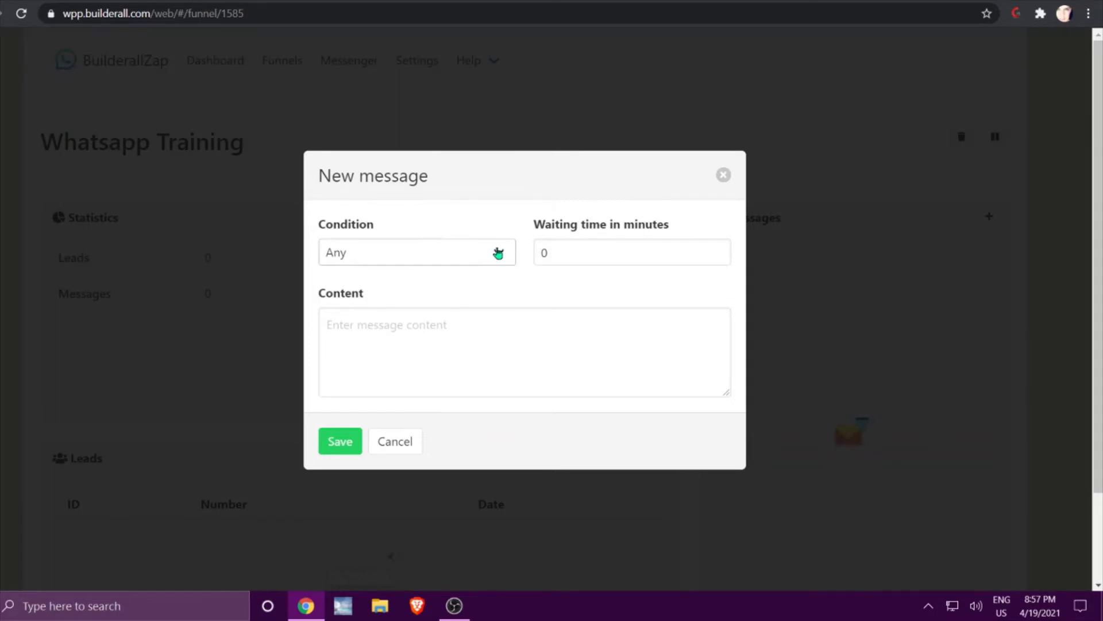
left_click(507, 254)
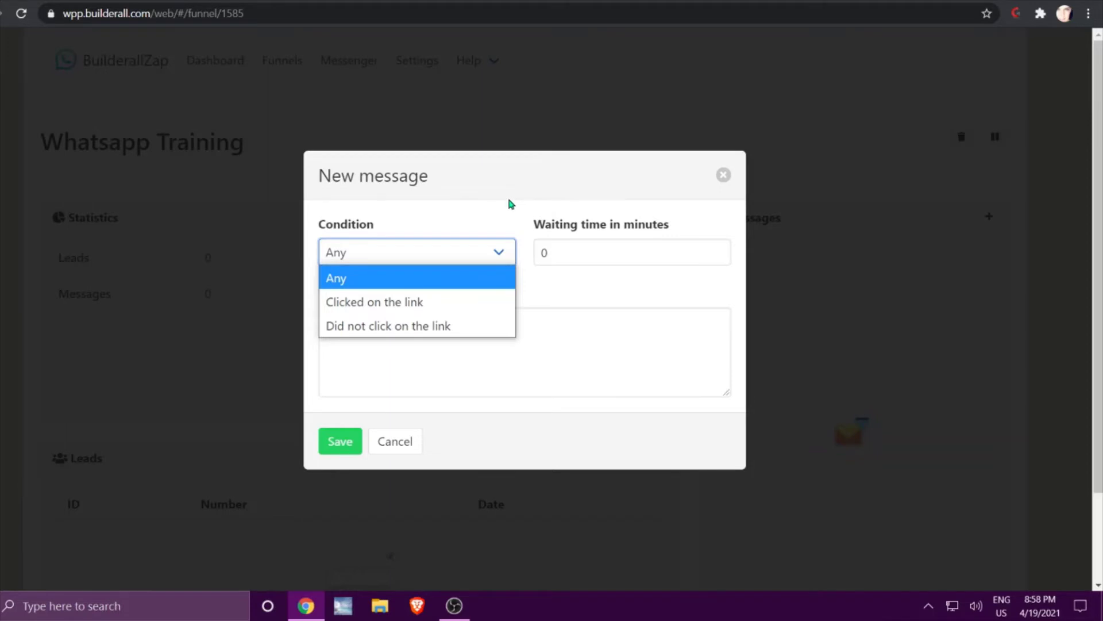
left_click(401, 280)
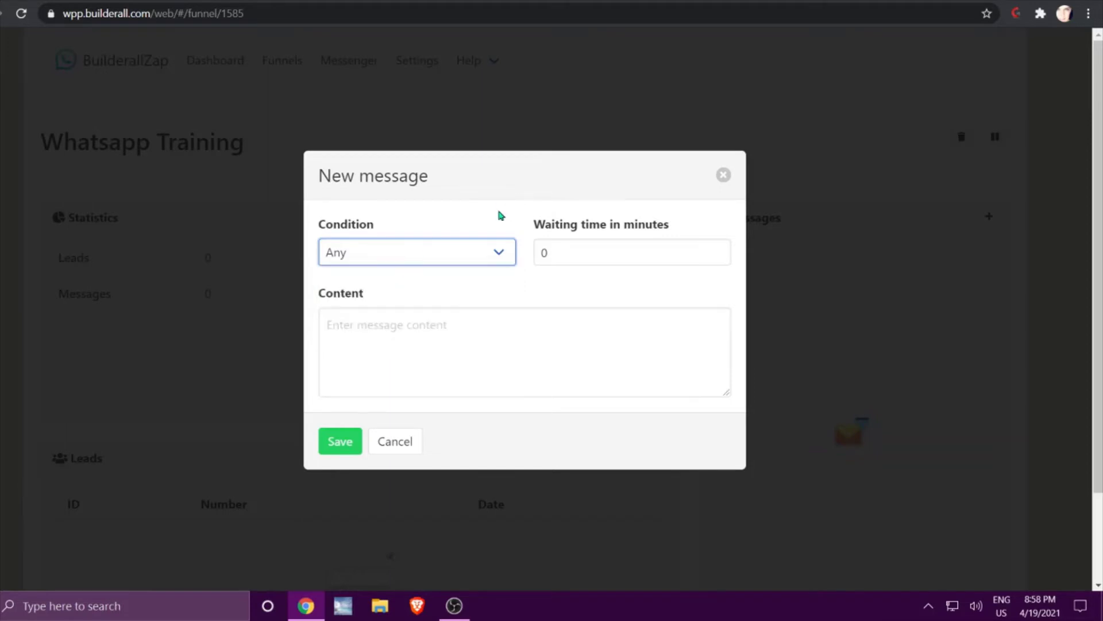
double_click(557, 251)
type("2")
left_click(419, 339)
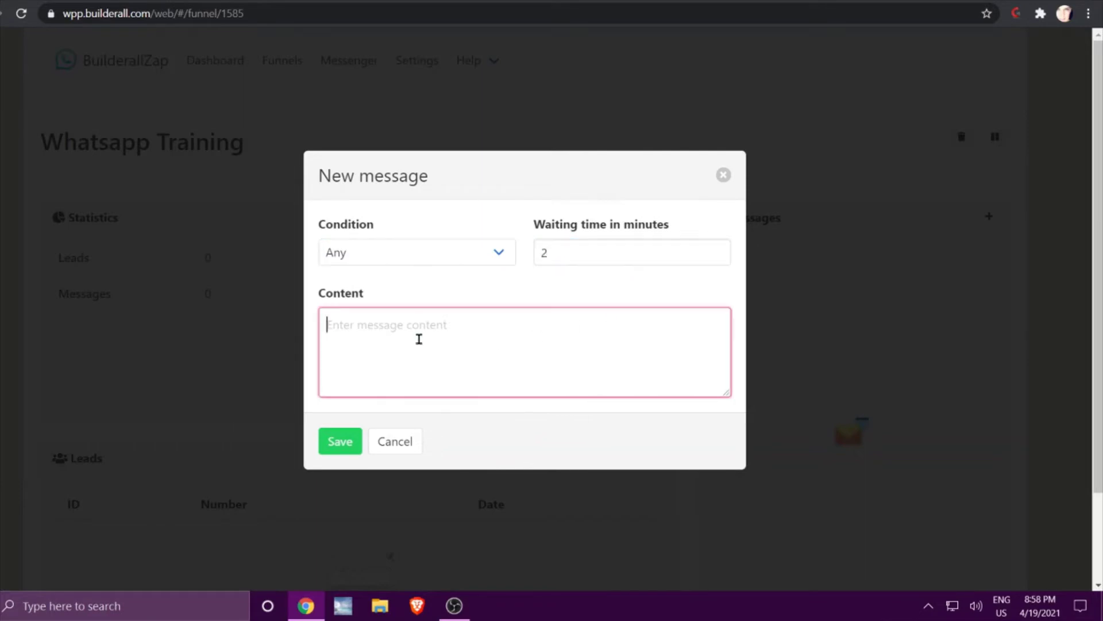
type("Thank you for")
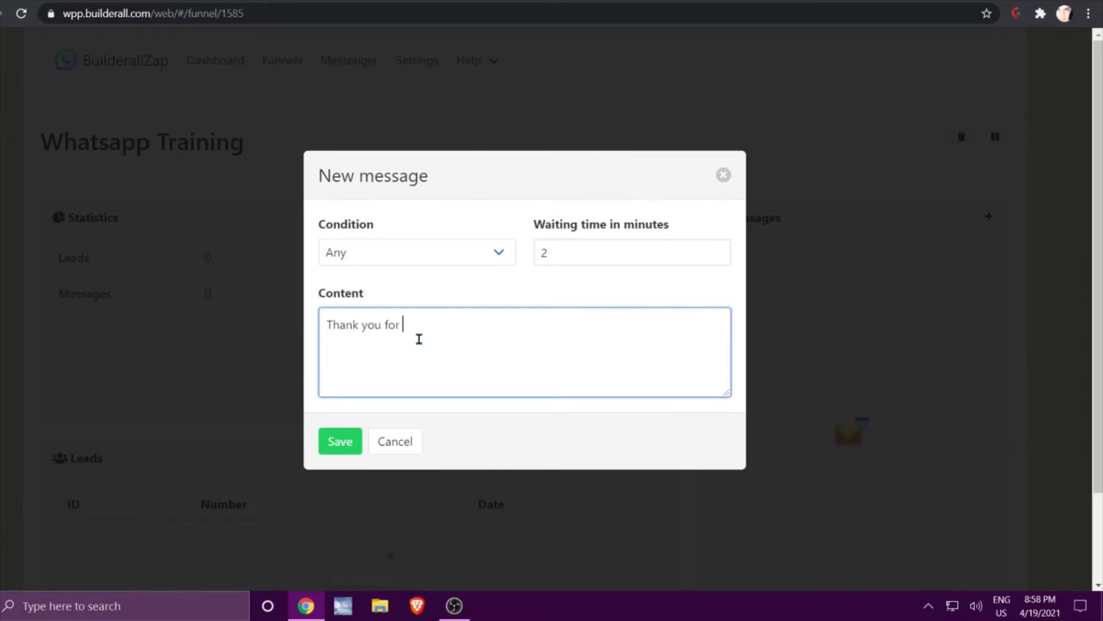
type(" reading the message.")
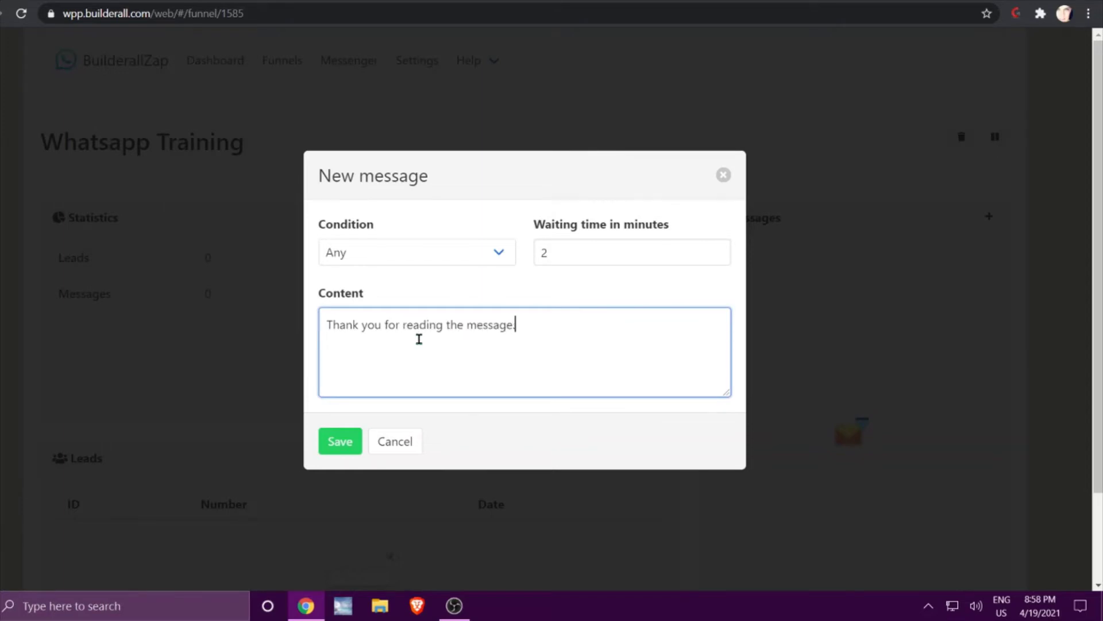
left_click(338, 441)
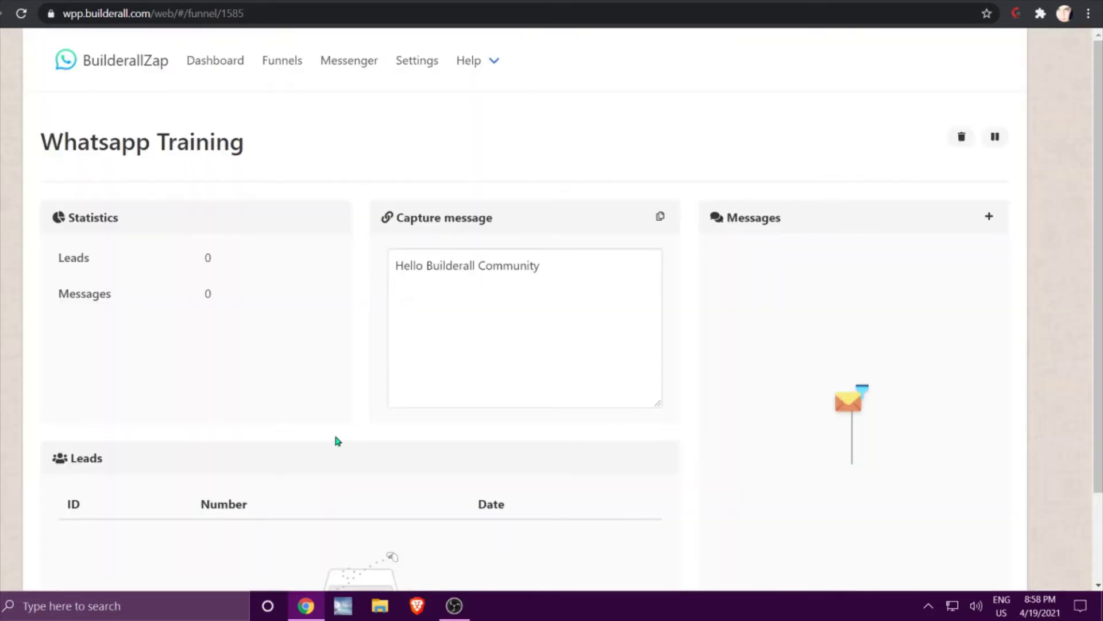
left_click_drag(912, 443, 895, 333)
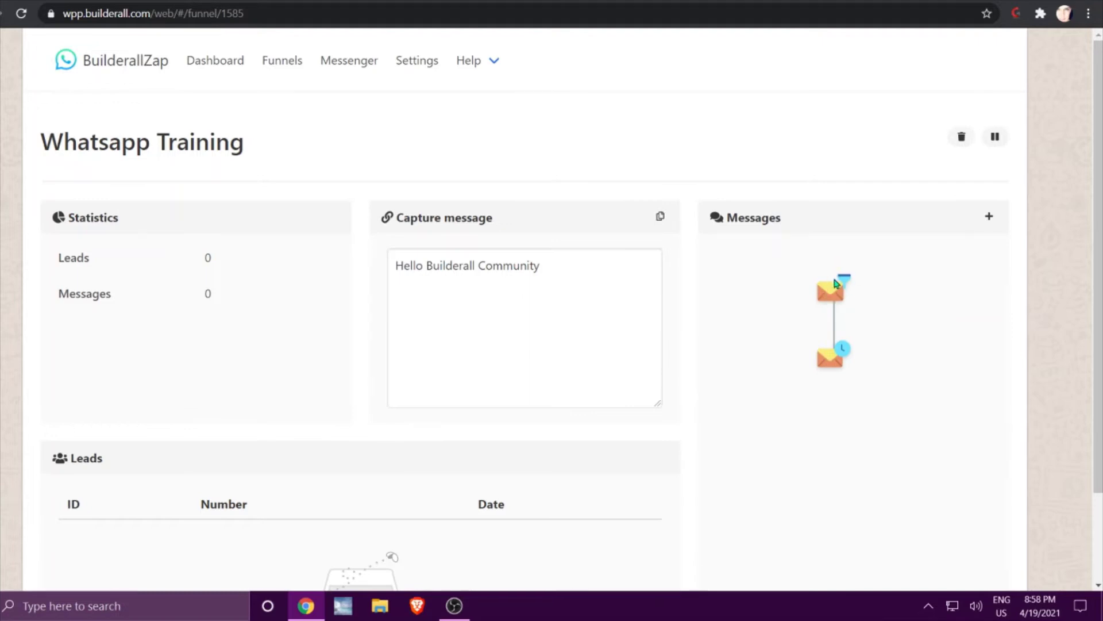
left_click(833, 365)
left_click(960, 220)
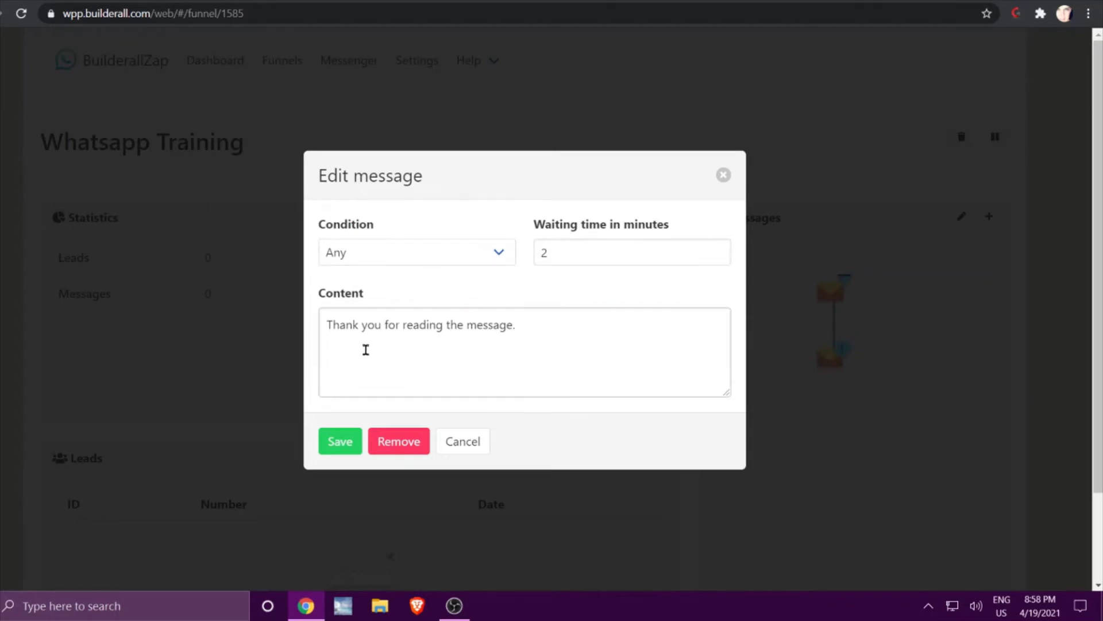
left_click(516, 323)
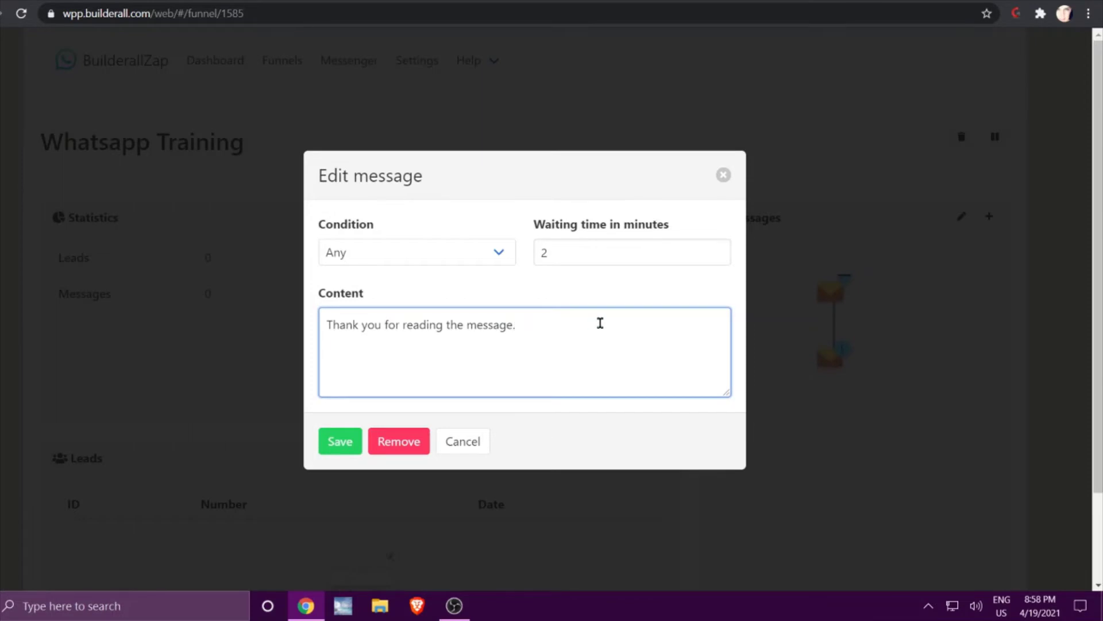
type("Here is your freebie. ")
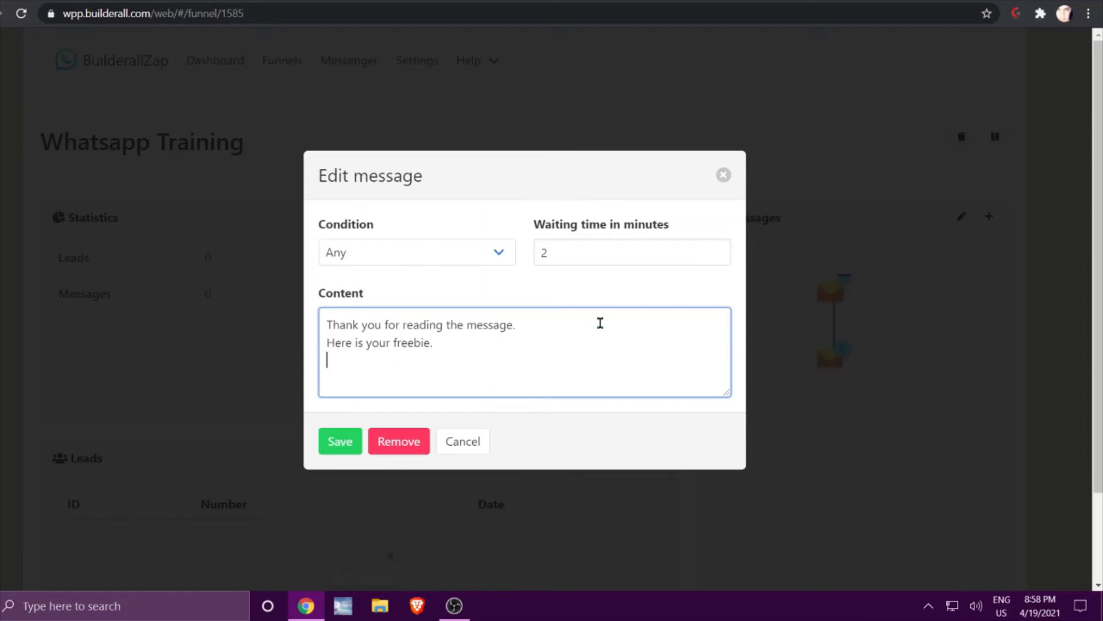
type("https://www.builderall.com")
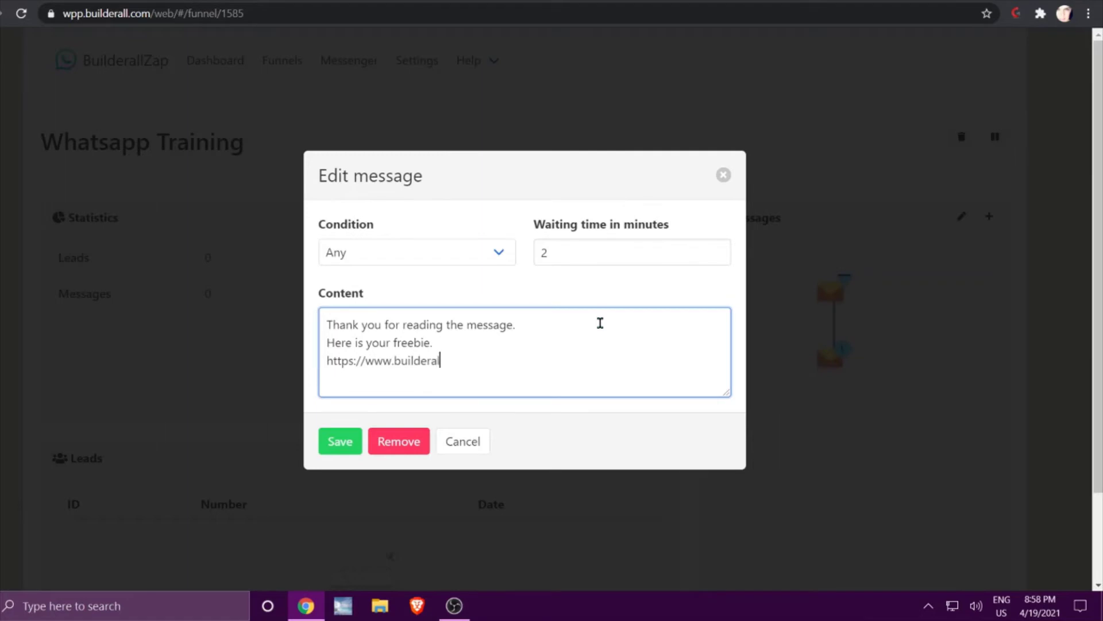
left_click(339, 443)
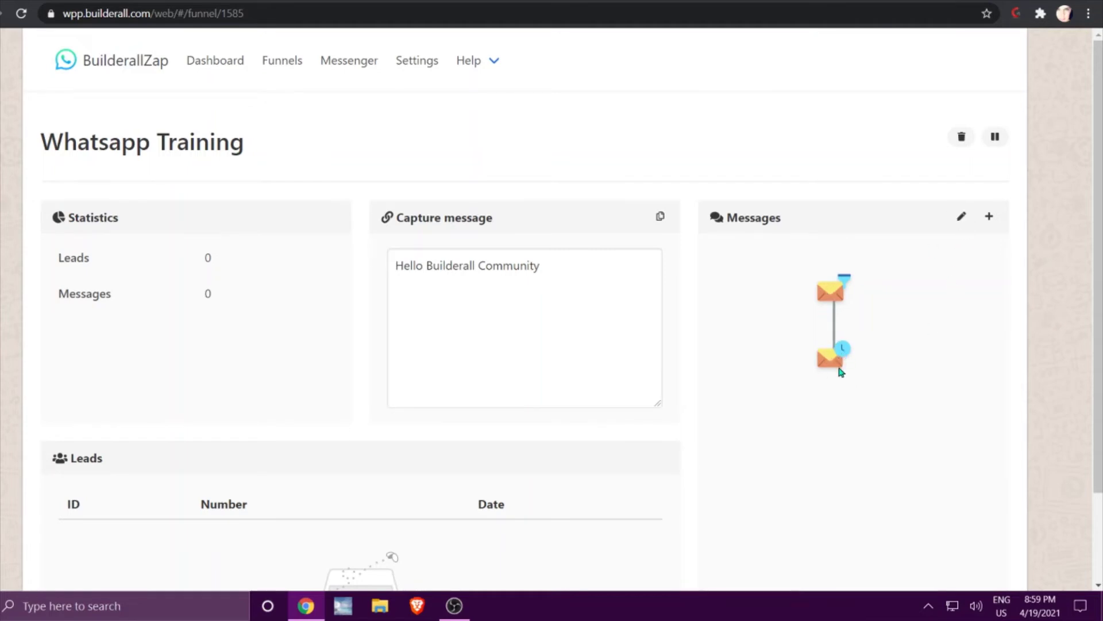
Review and re-save the second message, then begin another new message.
left_click(963, 217)
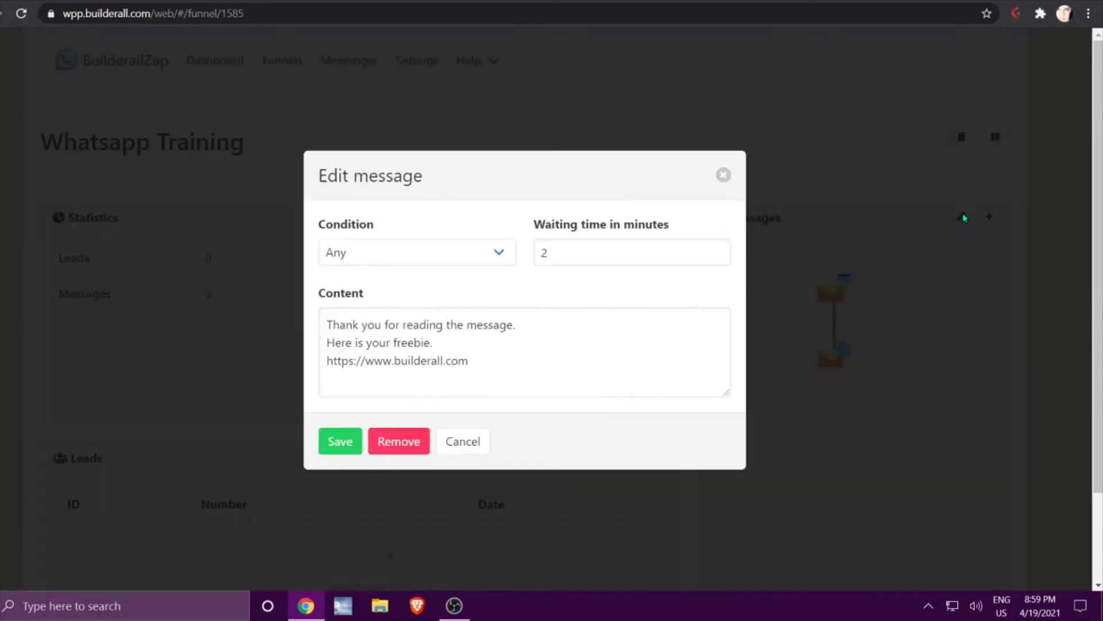
left_click(497, 363)
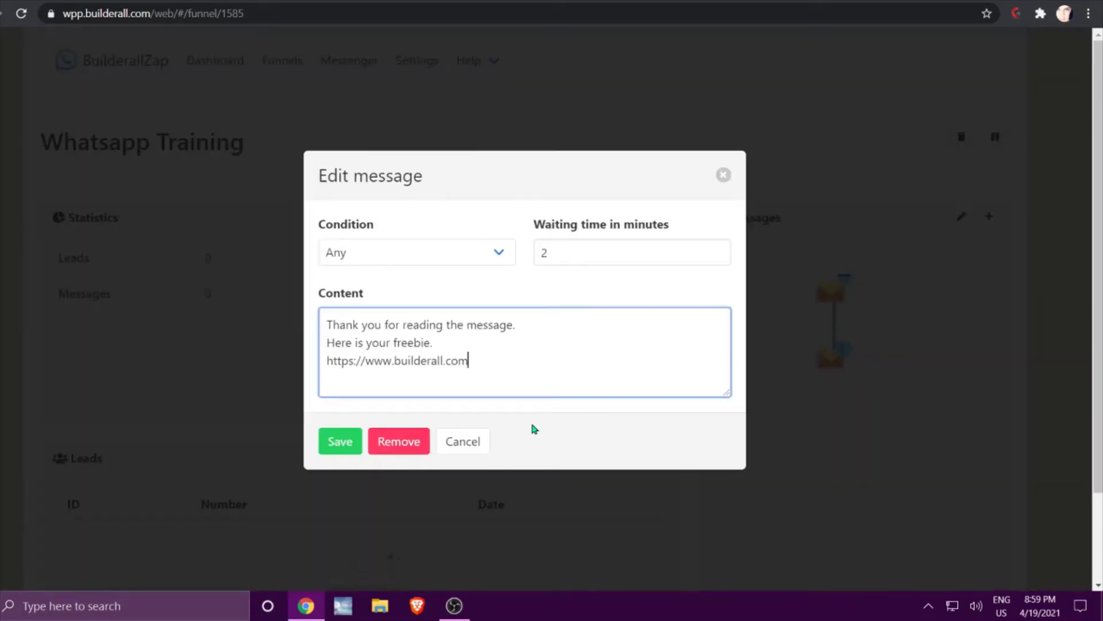
left_click(340, 441)
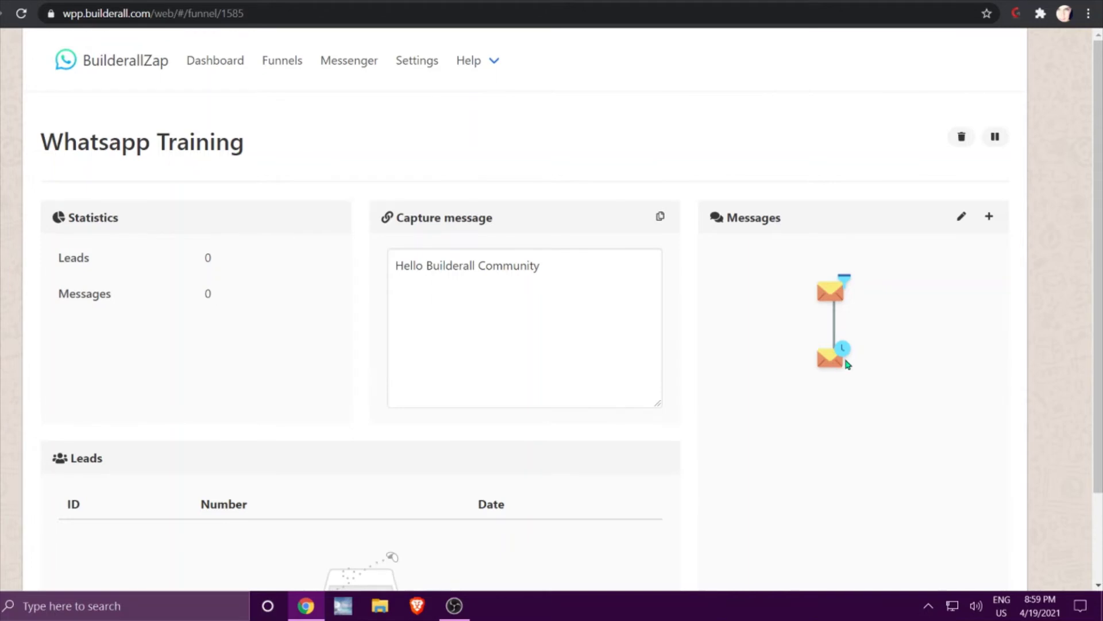
left_click(989, 218)
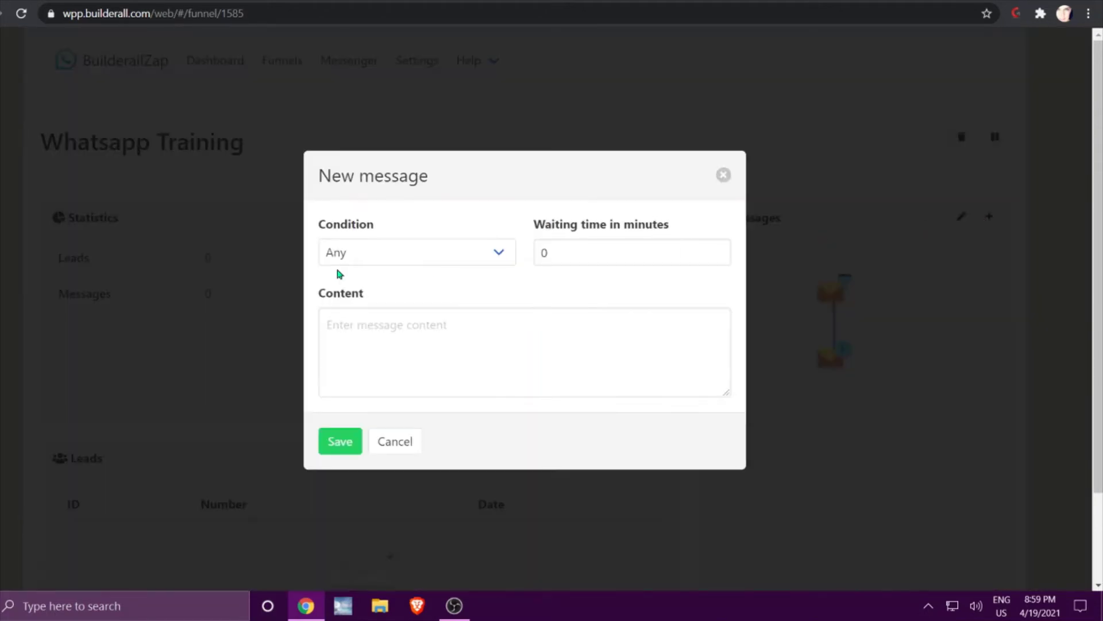
Add a 'Clicked on the link' message, 5-minute wait: 'Thank you for downloading your freebie.' plus another builderall.com link.
left_click(499, 253)
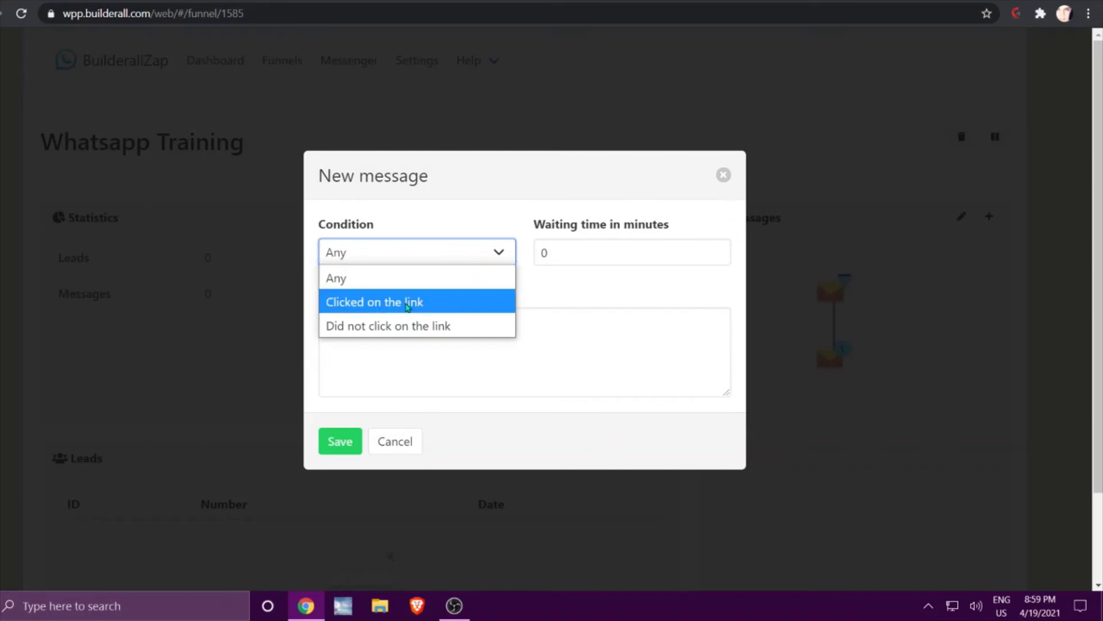
left_click(412, 305)
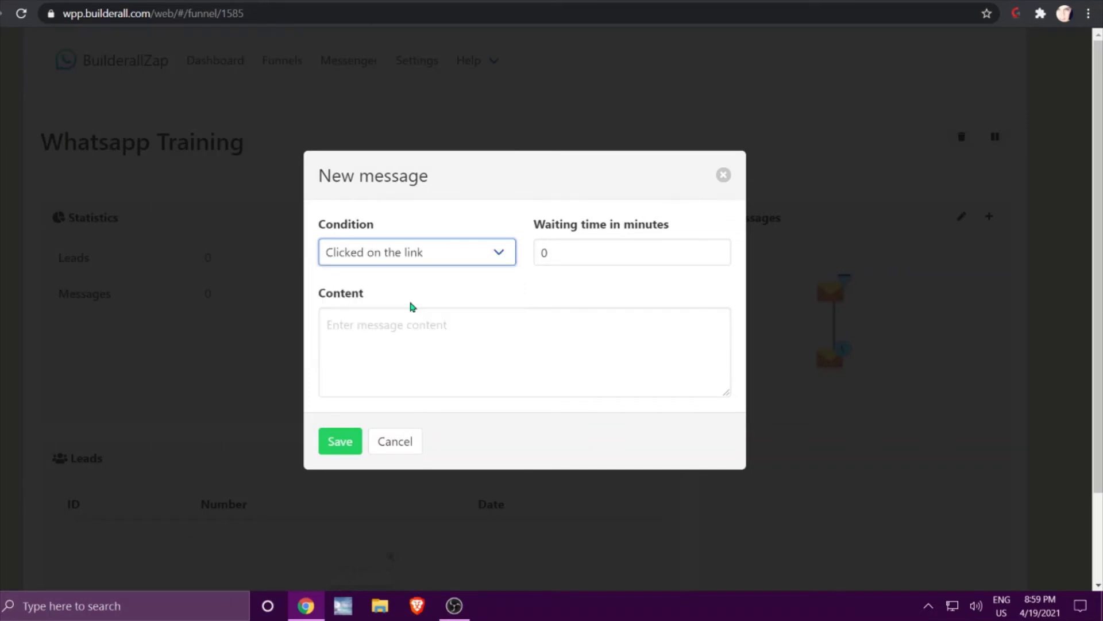
left_click_drag(549, 252, 531, 253)
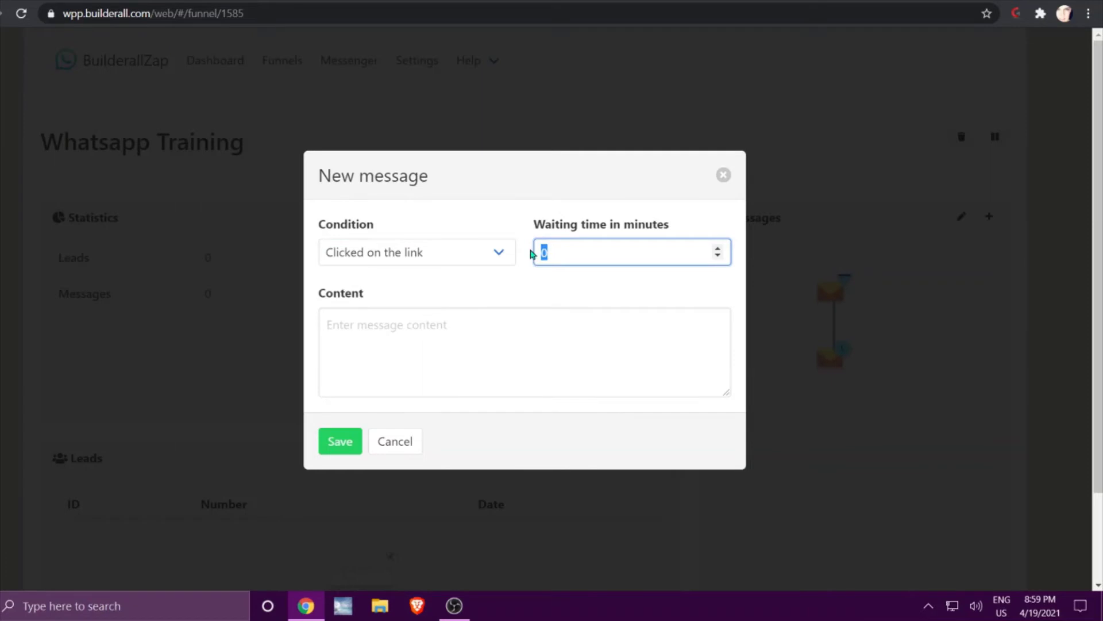
type("5")
left_click(426, 322)
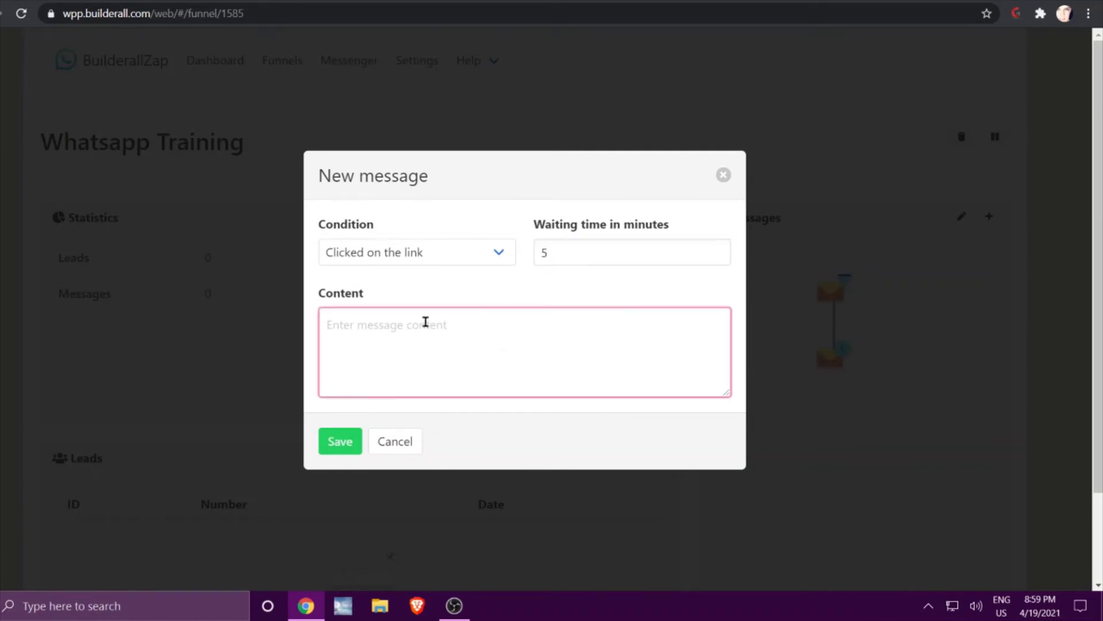
type("Thank you for downloading ")
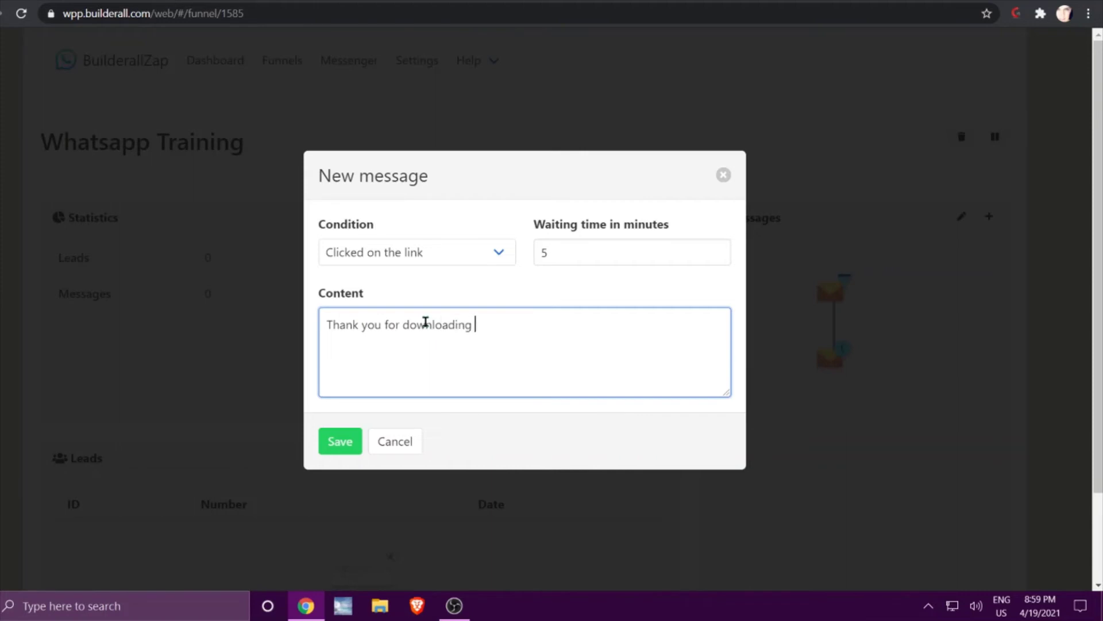
type("your freebie.")
key("Return")
type("Here i")
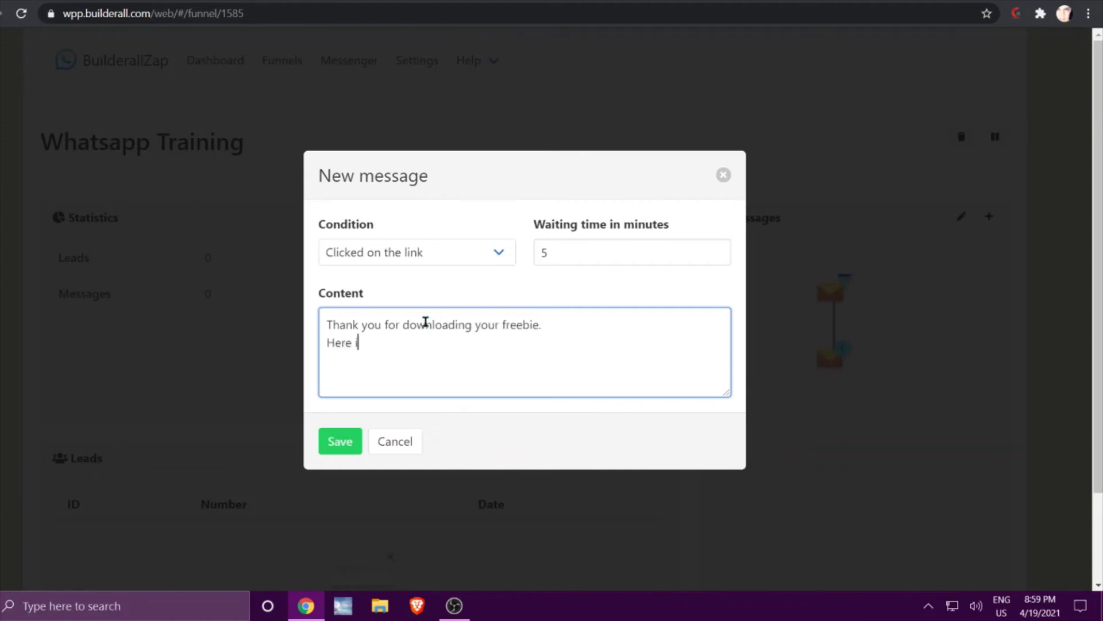
type("s another one:  htt")
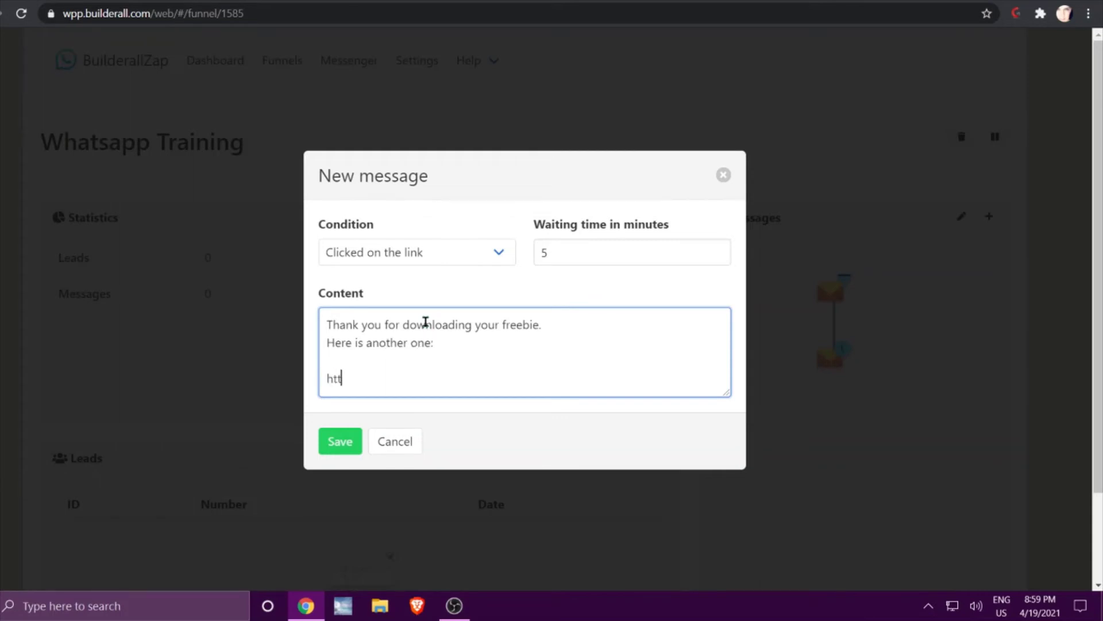
type("ps://www.builderall.com")
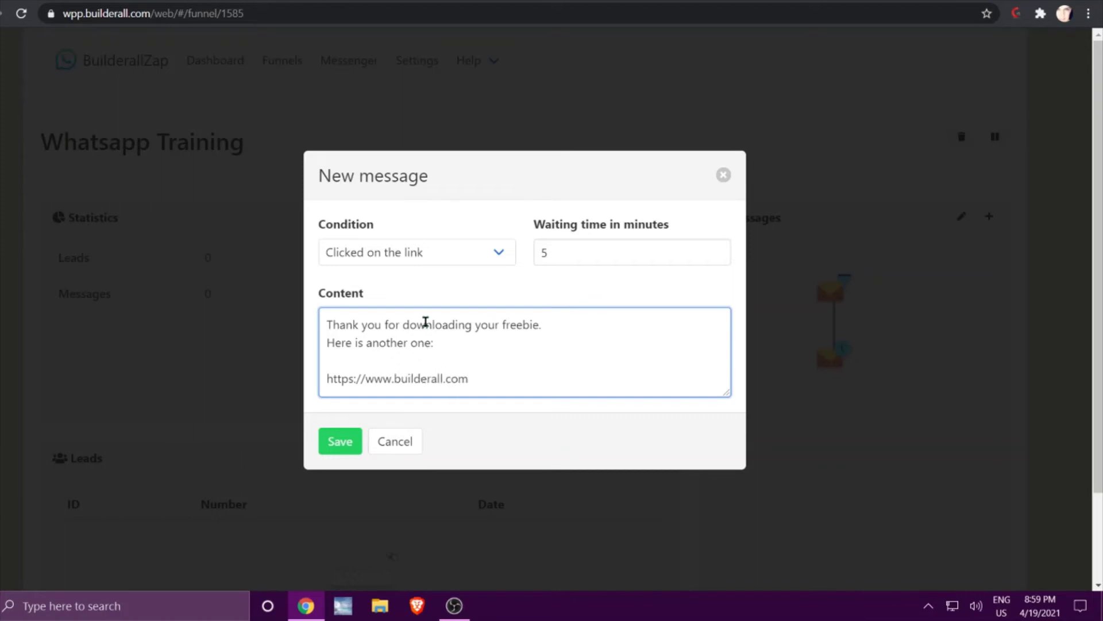
left_click(350, 442)
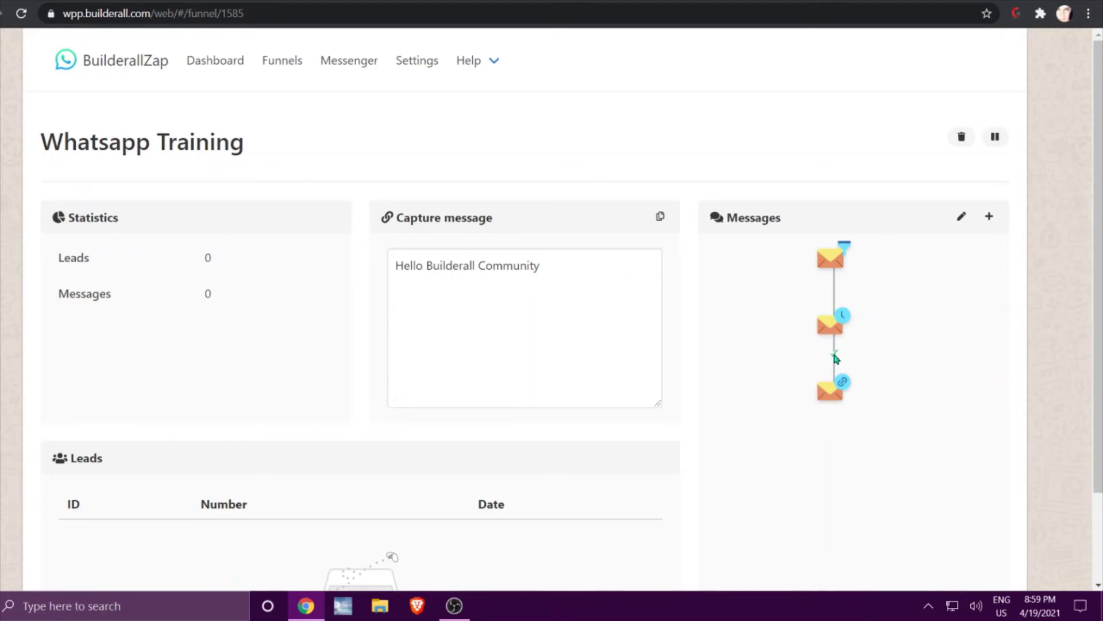
scroll(843, 356, "up", 5)
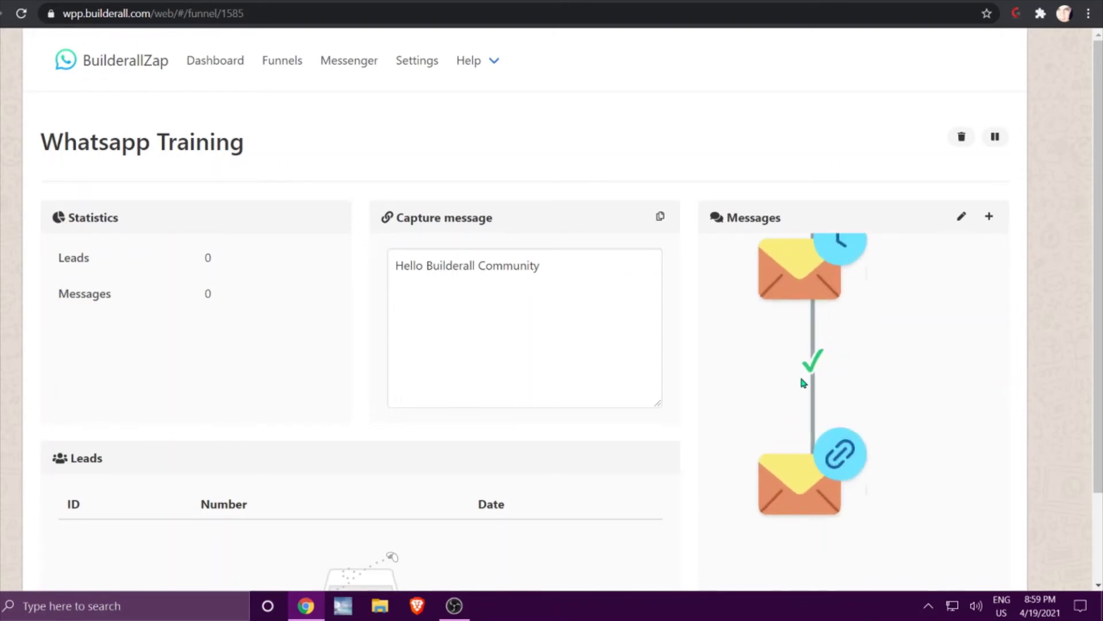
scroll(882, 337, "down", 5)
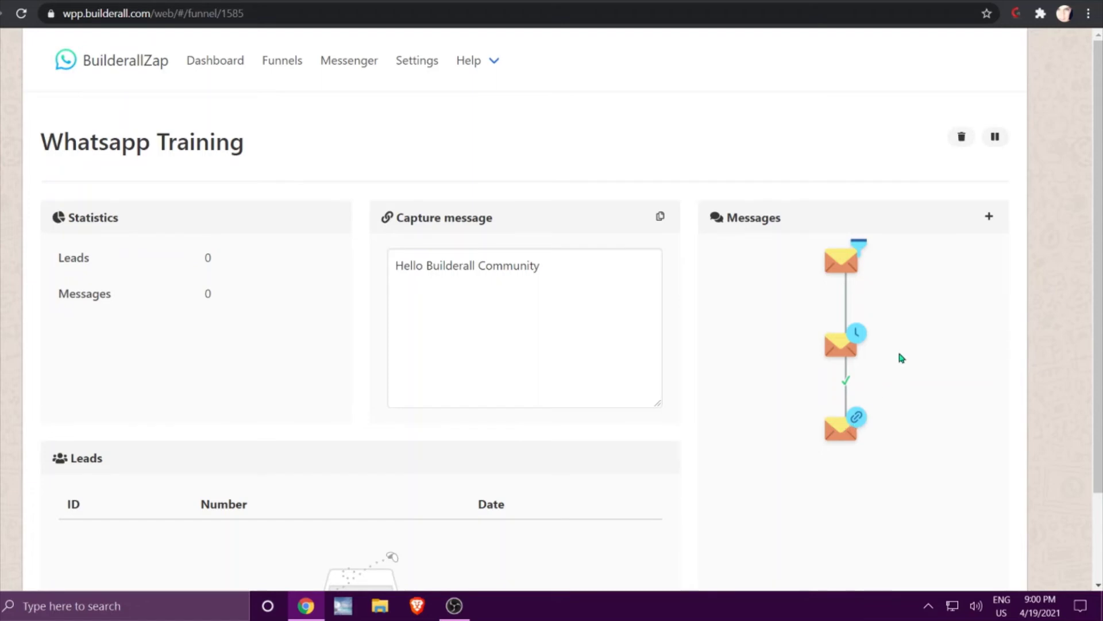
left_click(841, 344)
Start a new message with condition 'Did not click on the link' and a 5-minute wait.
left_click(988, 217)
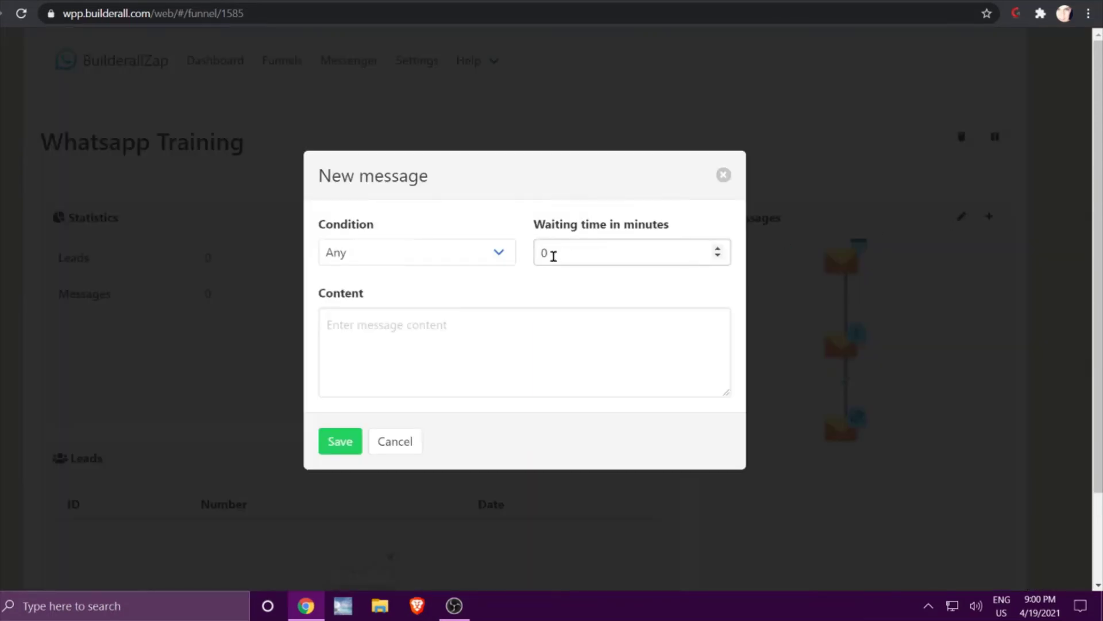
left_click(495, 251)
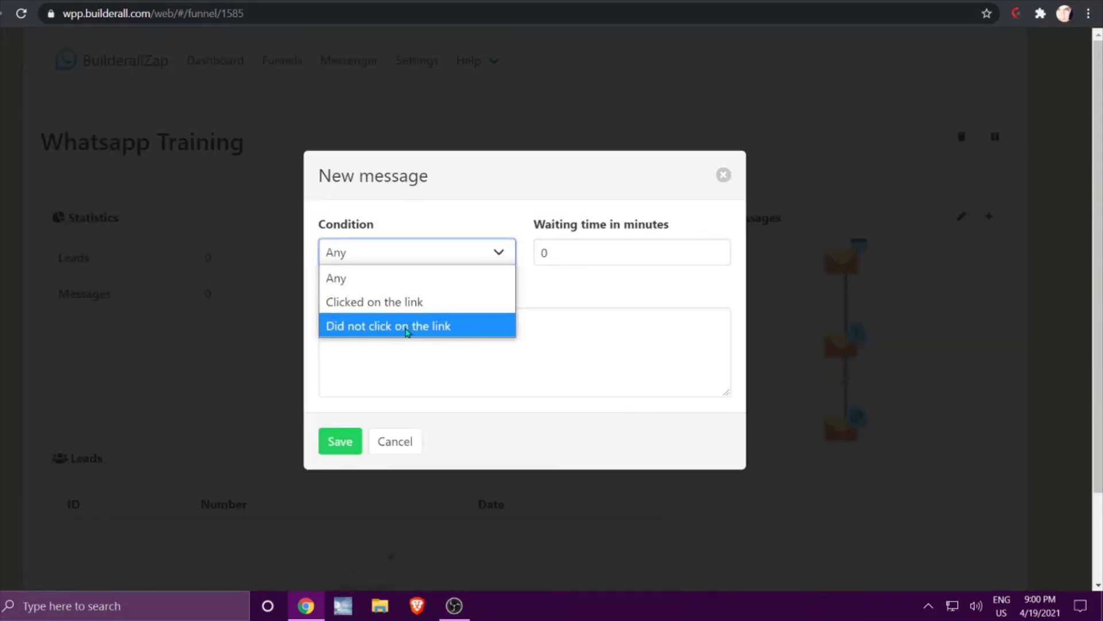
left_click(405, 326)
left_click(546, 251)
double_click(541, 253)
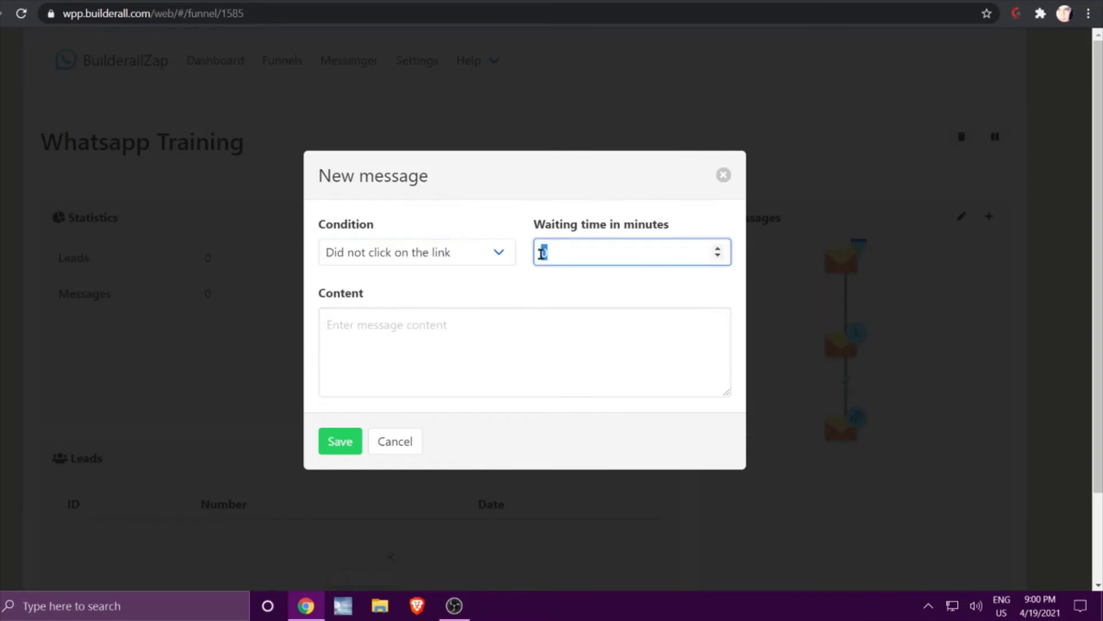
left_click(438, 336)
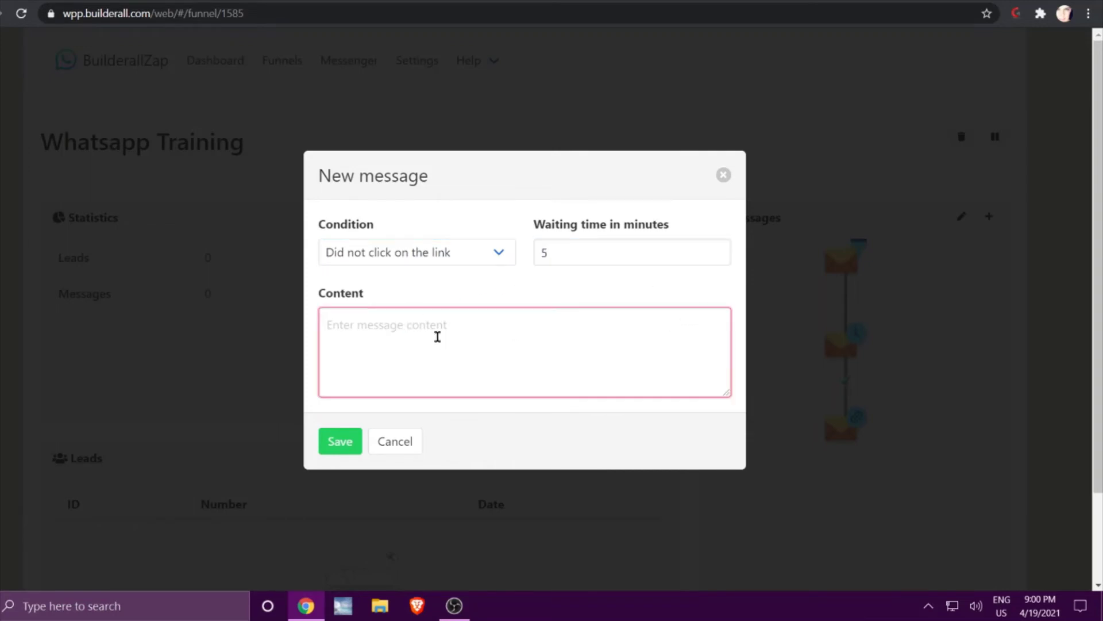
type("I am sure you misssed th")
key("BackSpace")
key("BackSpace")
key("BackSpace")
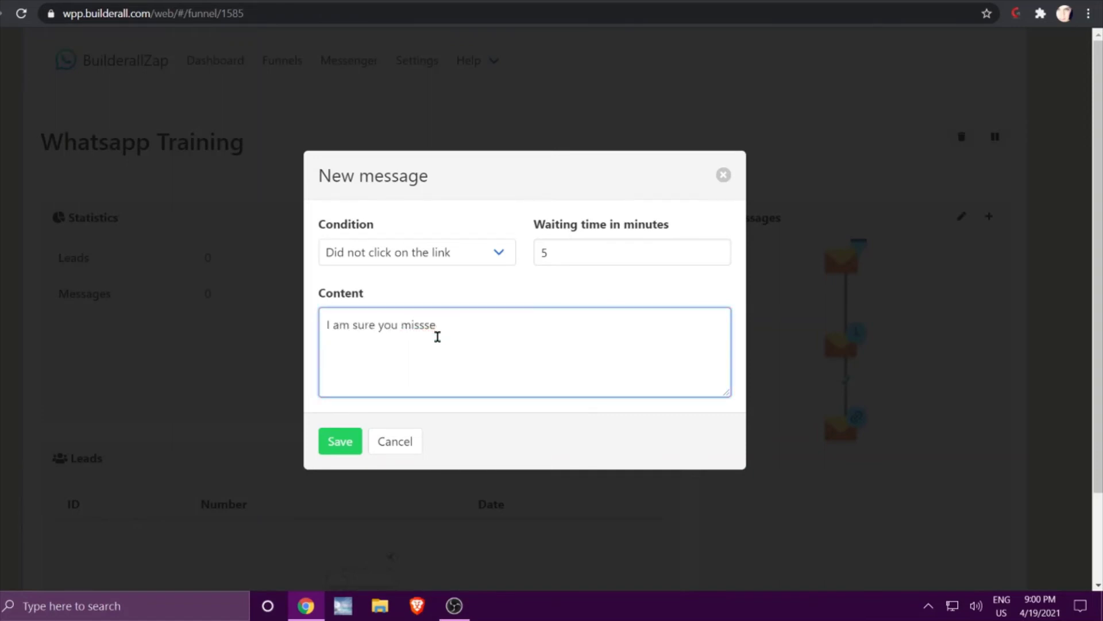
type("ed the freebie.")
key("Return")
type("Here i")
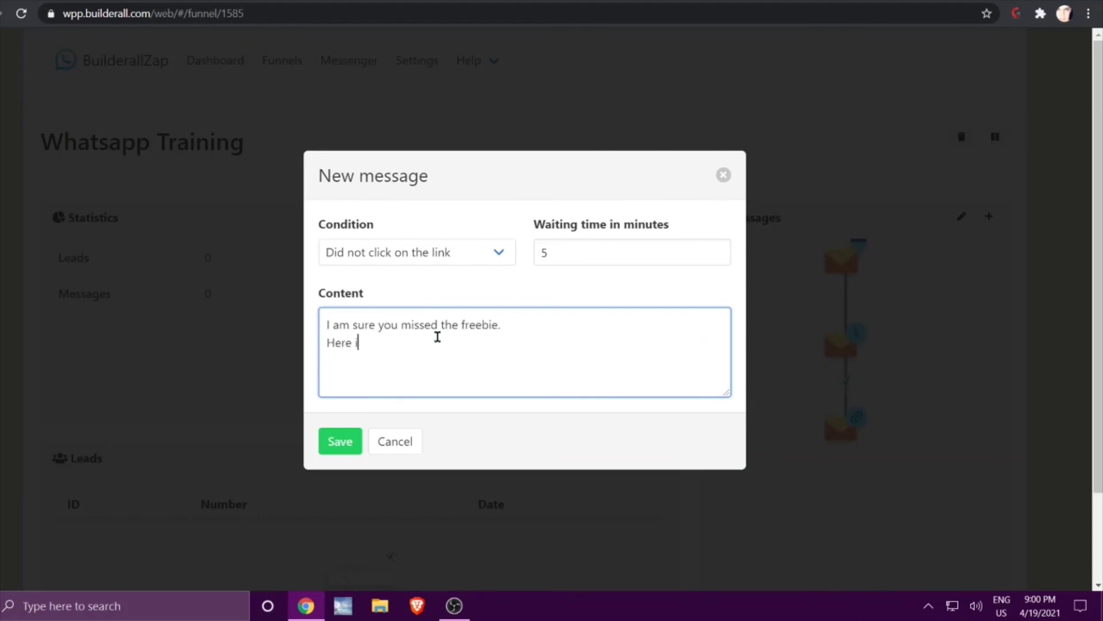
type("s the link again.")
key("Return")
type("https://")
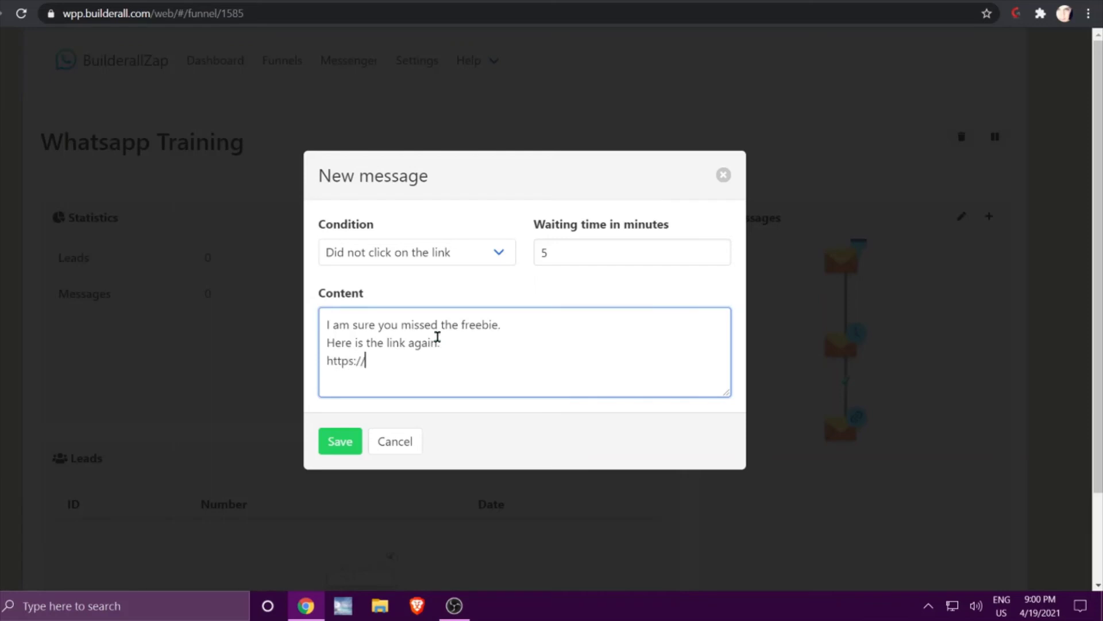
type("www.builderall.com")
left_click(339, 440)
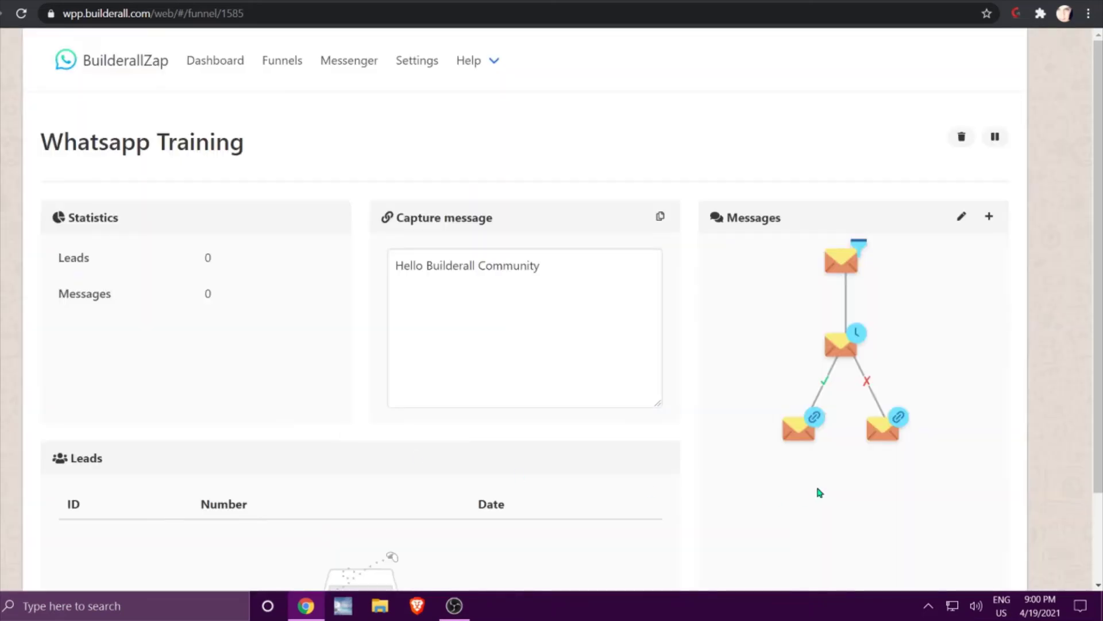
Pan and zoom the Messages tree until all three levels of both branches are visible.
scroll(939, 399, "up", 4)
mouse_move(941, 402)
left_mouse_down()
mouse_move(887, 352)
mouse_move(977, 362)
left_mouse_up()
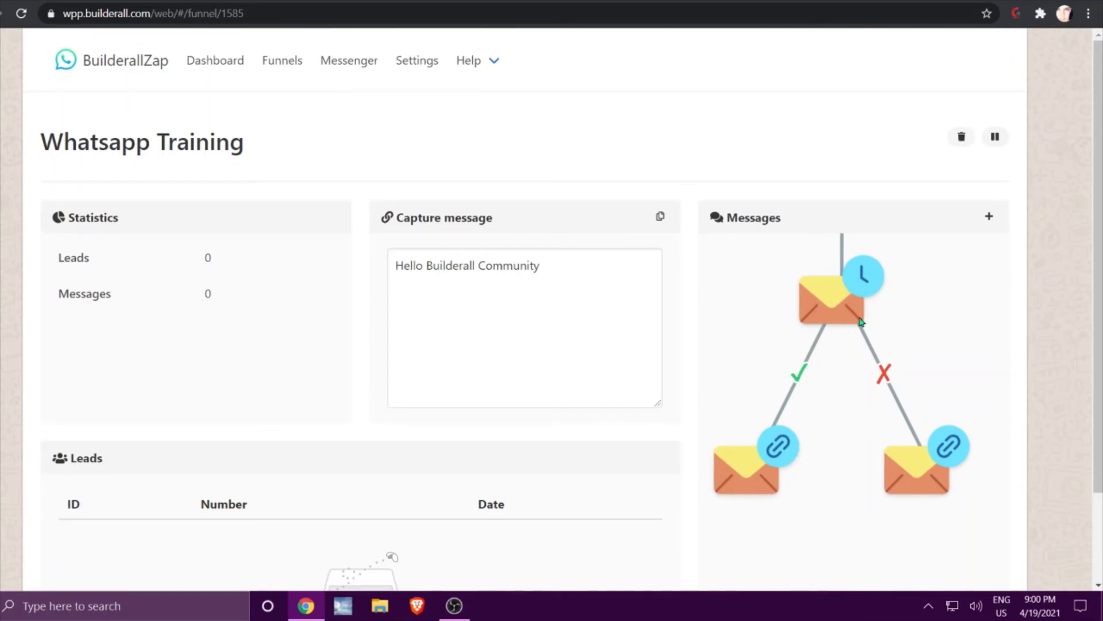
scroll(926, 383, "down", 2)
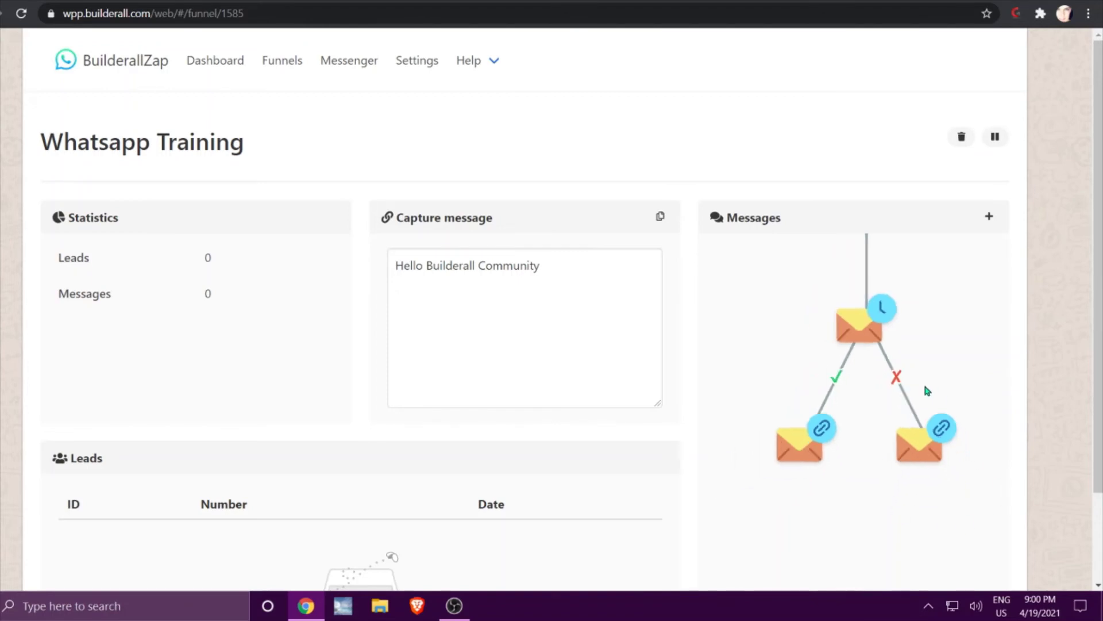
scroll(926, 386, "down", 1)
left_click_drag(933, 340, 908, 377)
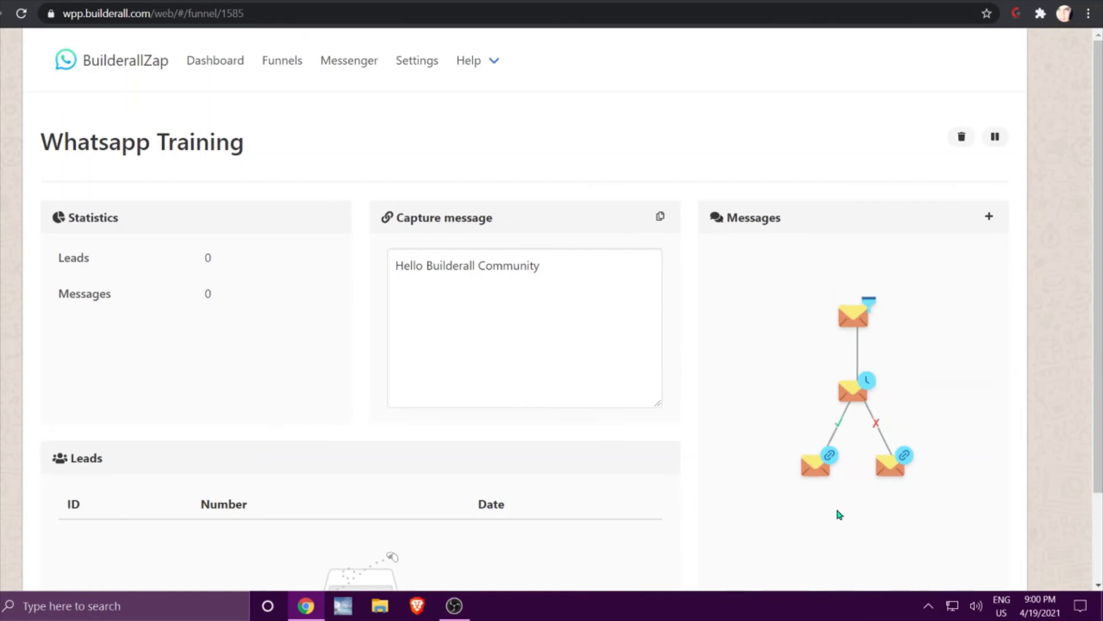
left_click_drag(921, 431, 908, 295)
left_click_drag(873, 431, 867, 567)
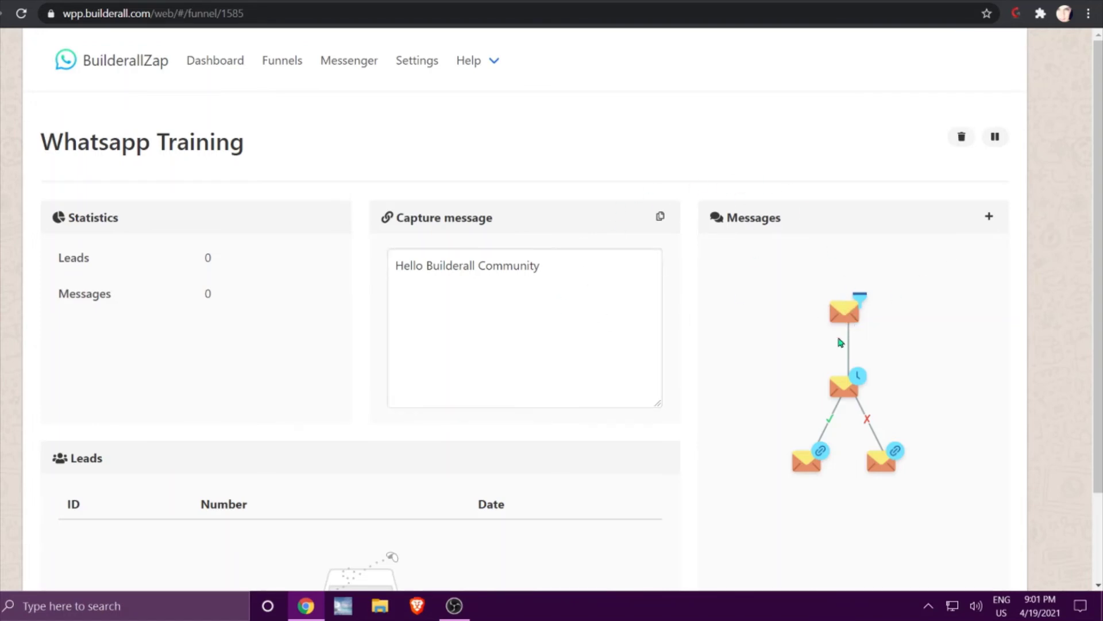
Check the middle waiting message, recentre the tree, and copy the funnel's capture link.
left_click(851, 387)
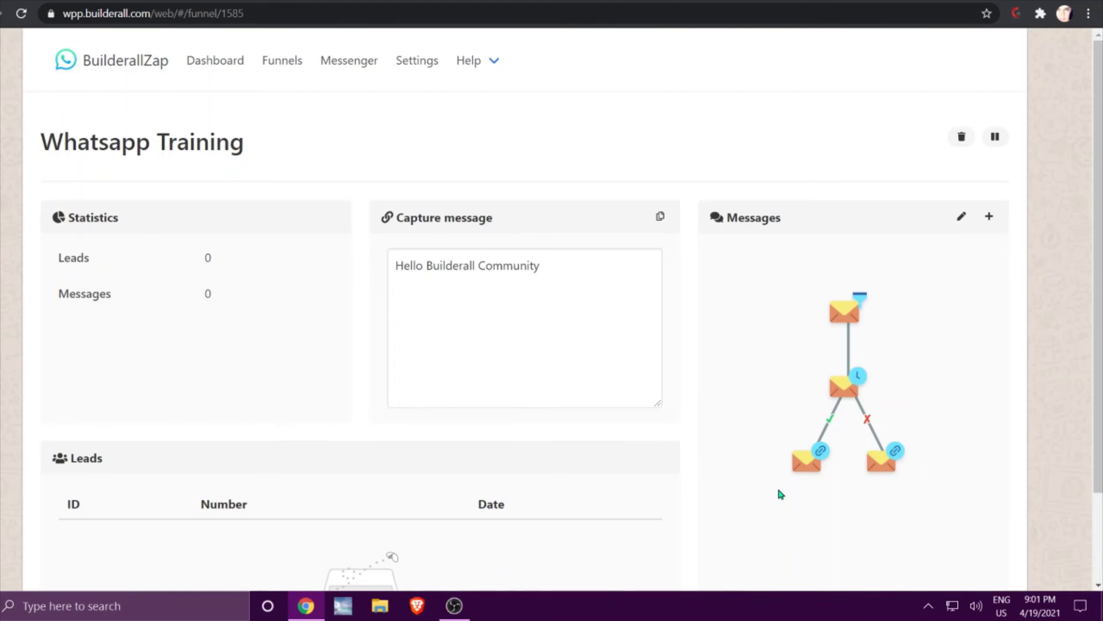
left_click_drag(785, 506, 781, 394)
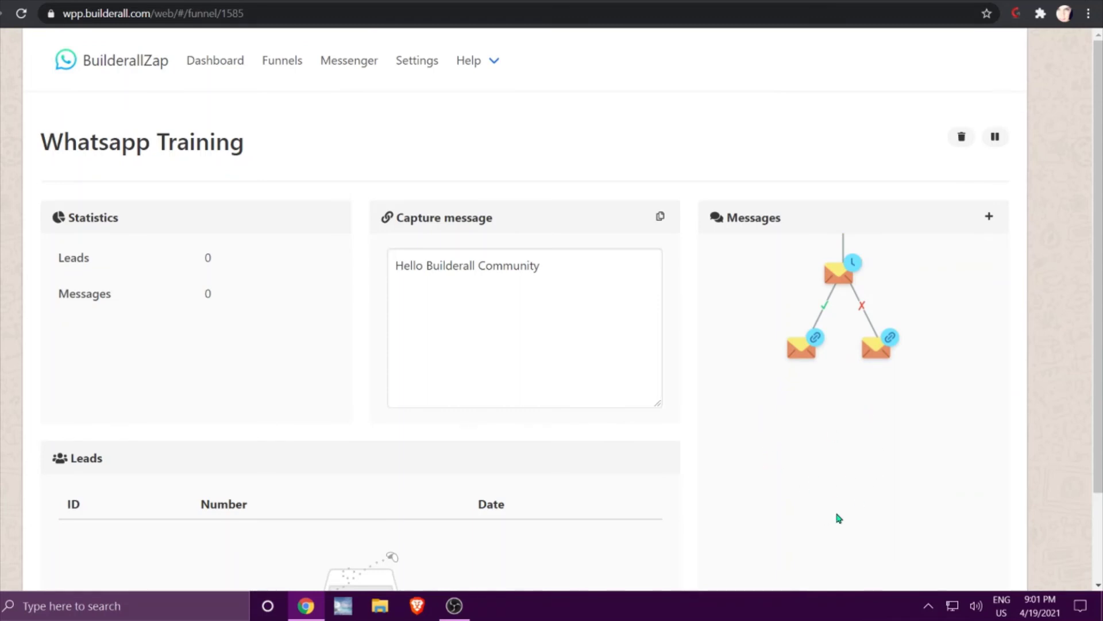
left_click_drag(851, 442, 857, 573)
left_click_drag(758, 369, 772, 362)
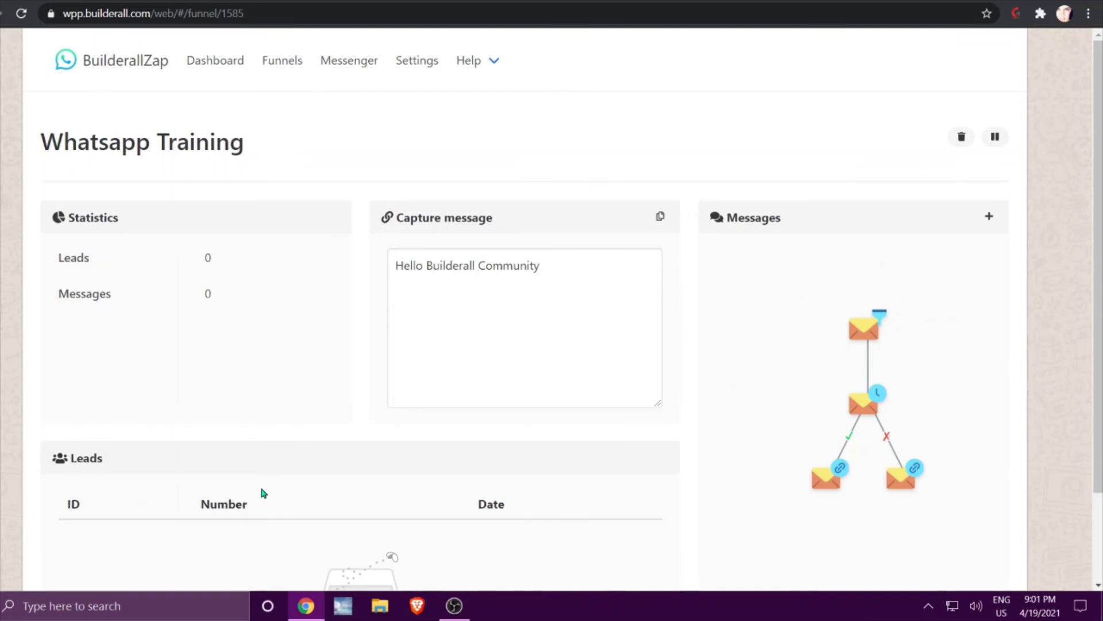
scroll(262, 493, "down", 2)
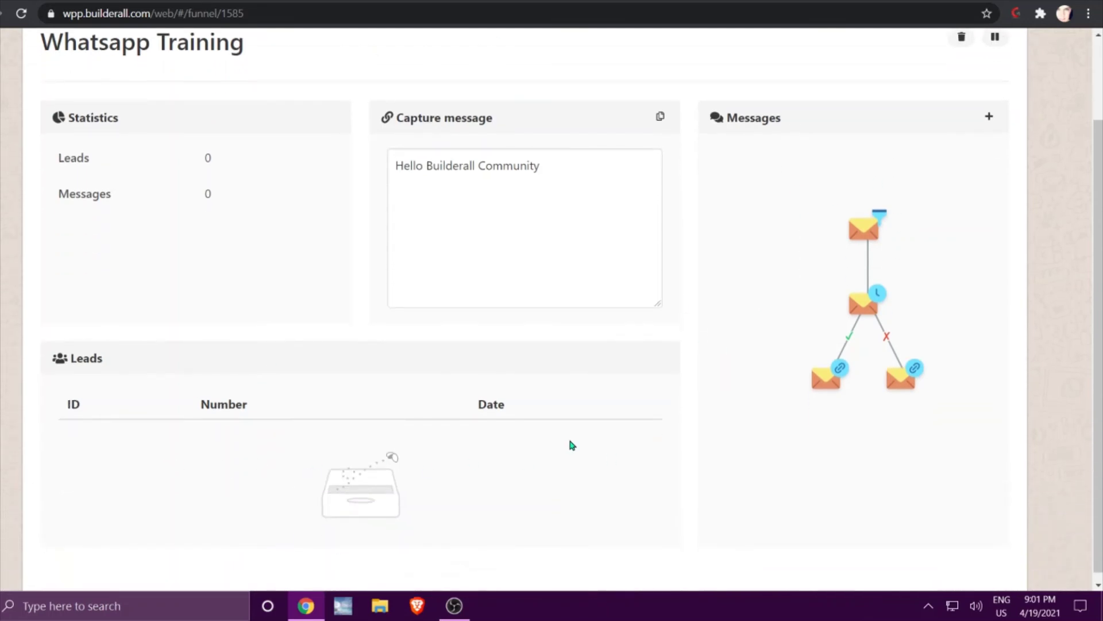
scroll(572, 444, "up", 2)
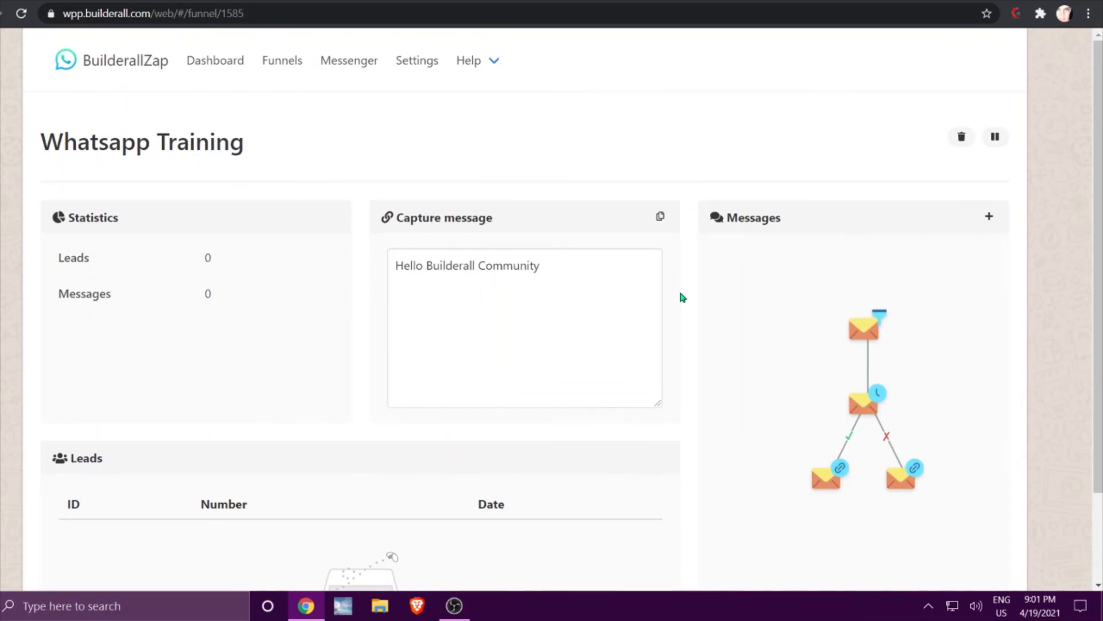
left_click(660, 218)
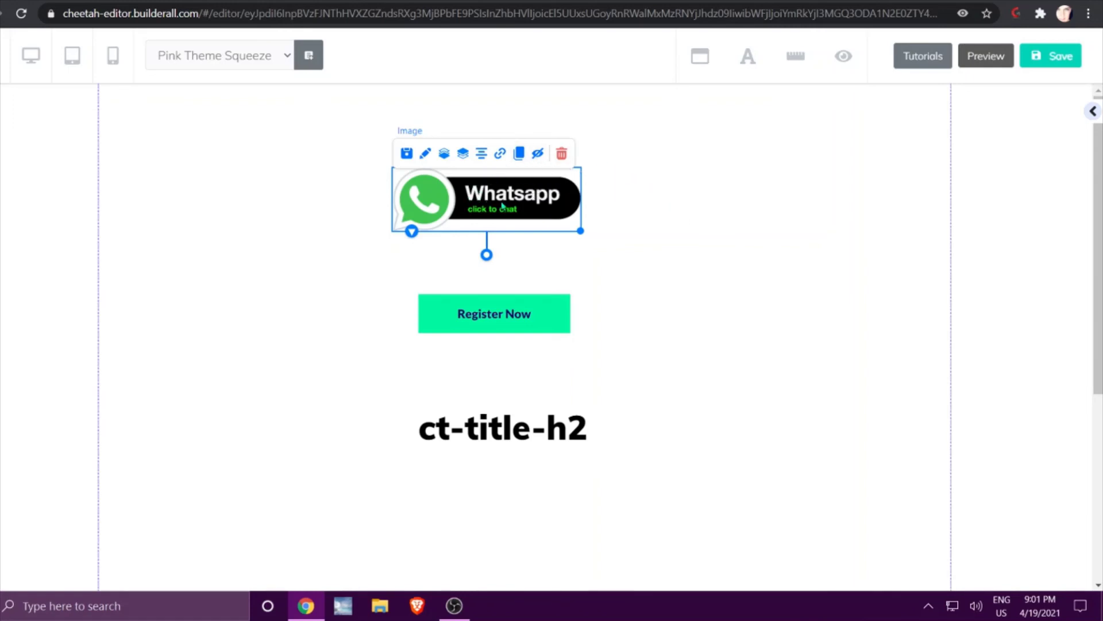
Give the Whatsapp image a Web link using the pasted funnel redirect URL.
left_click(500, 152)
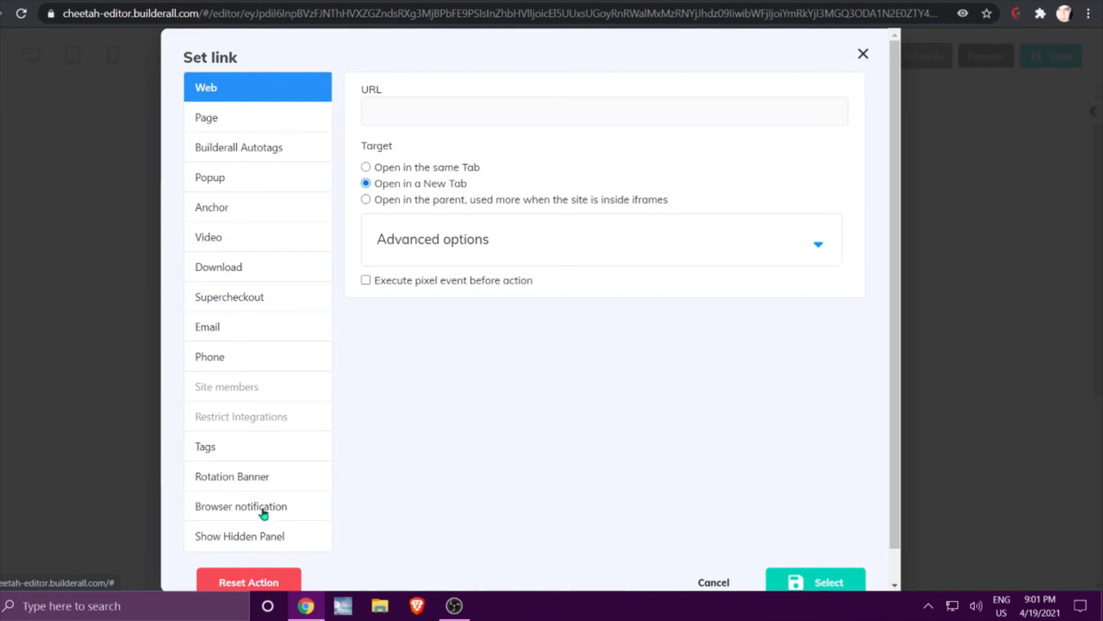
scroll(265, 429, "down", 1)
scroll(264, 435, "up", 1)
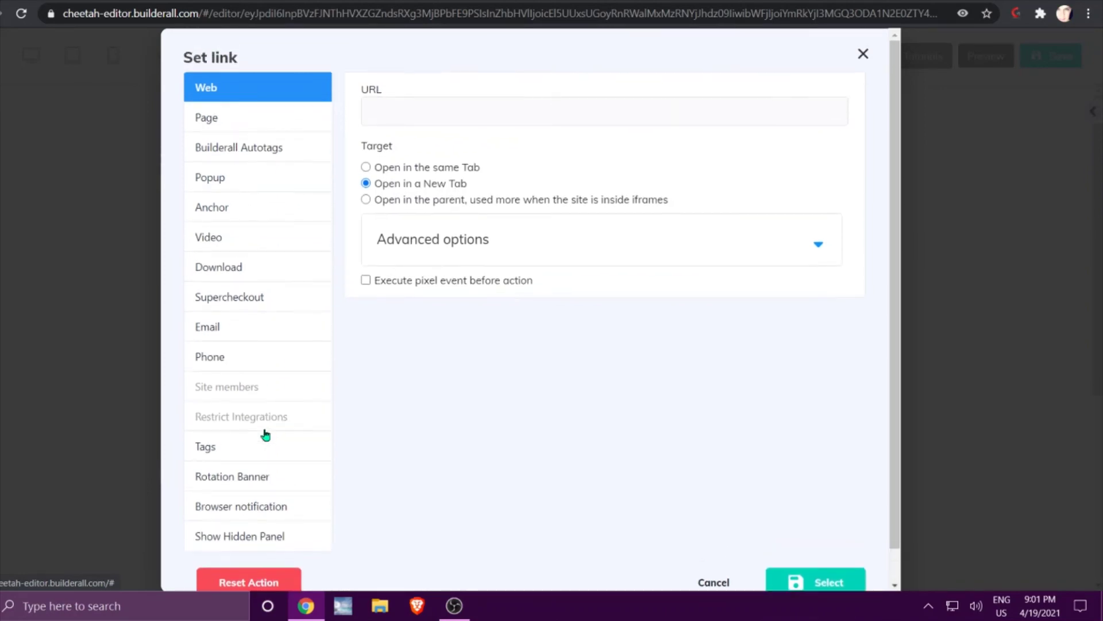
left_click(233, 119)
left_click(264, 91)
left_click(470, 102)
right_click(471, 103)
left_click(525, 226)
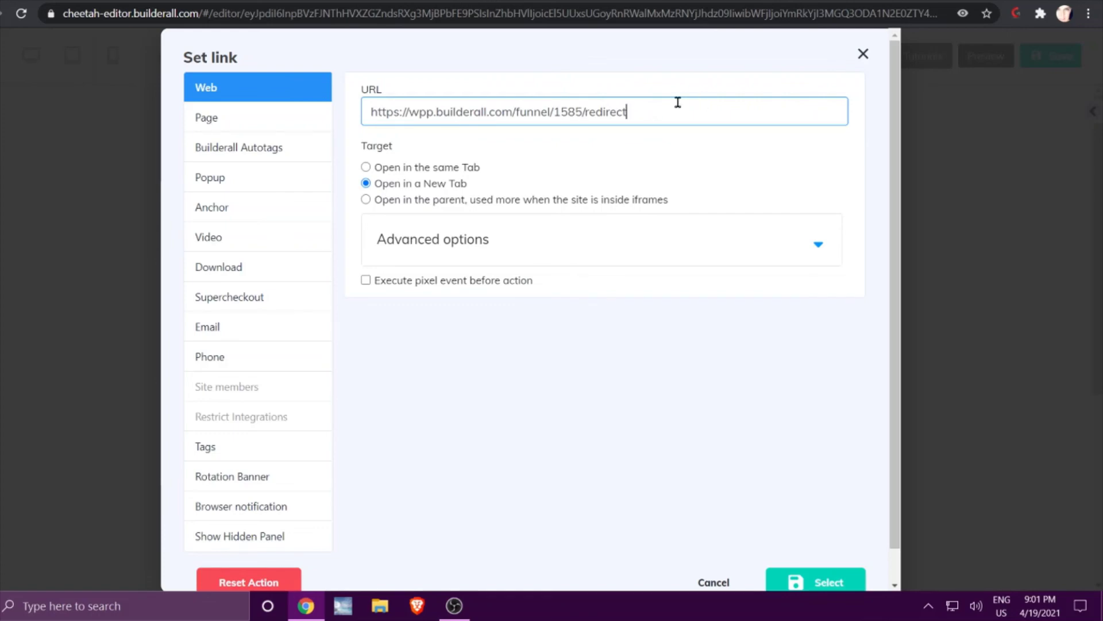
left_click(816, 581)
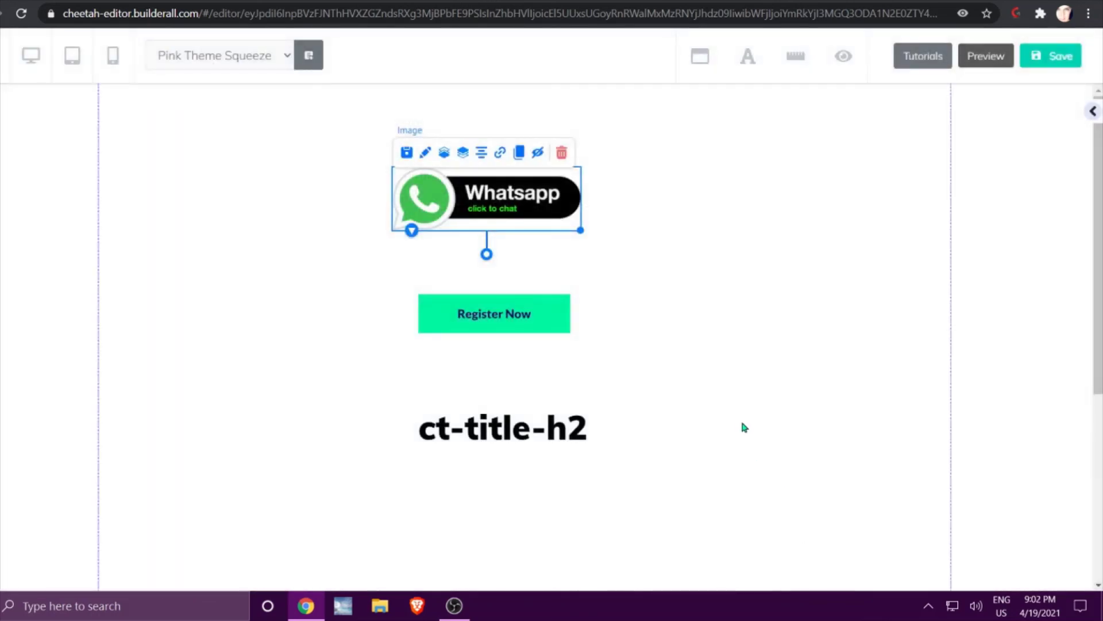
Select the Register Now button and the ct-title-h2 heading, then deselect them.
left_click(513, 316)
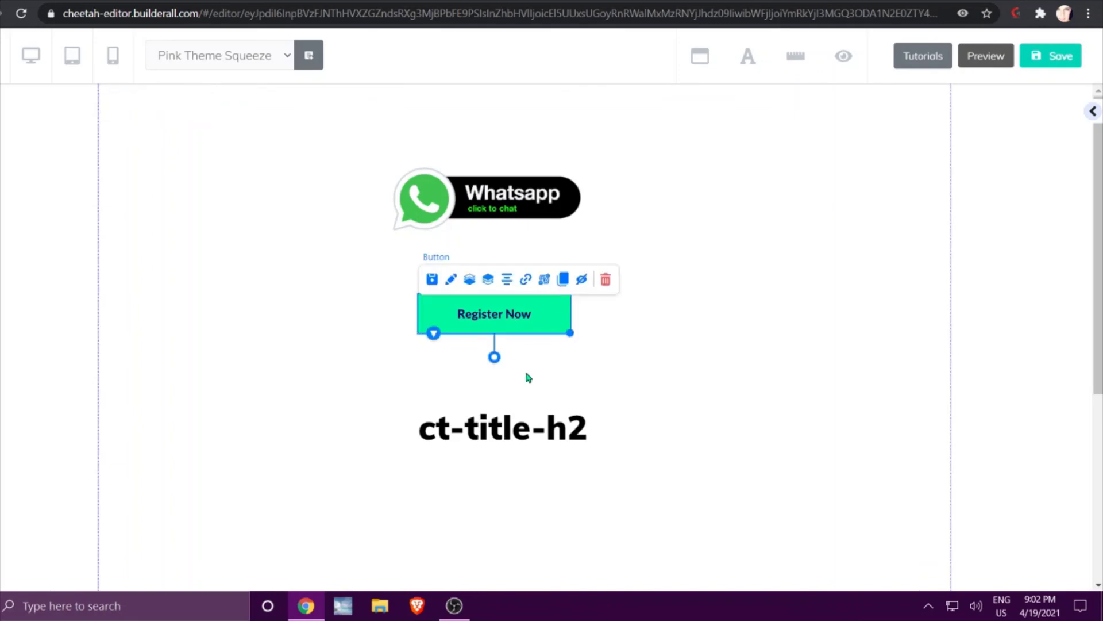
left_click(502, 433)
left_click(776, 554)
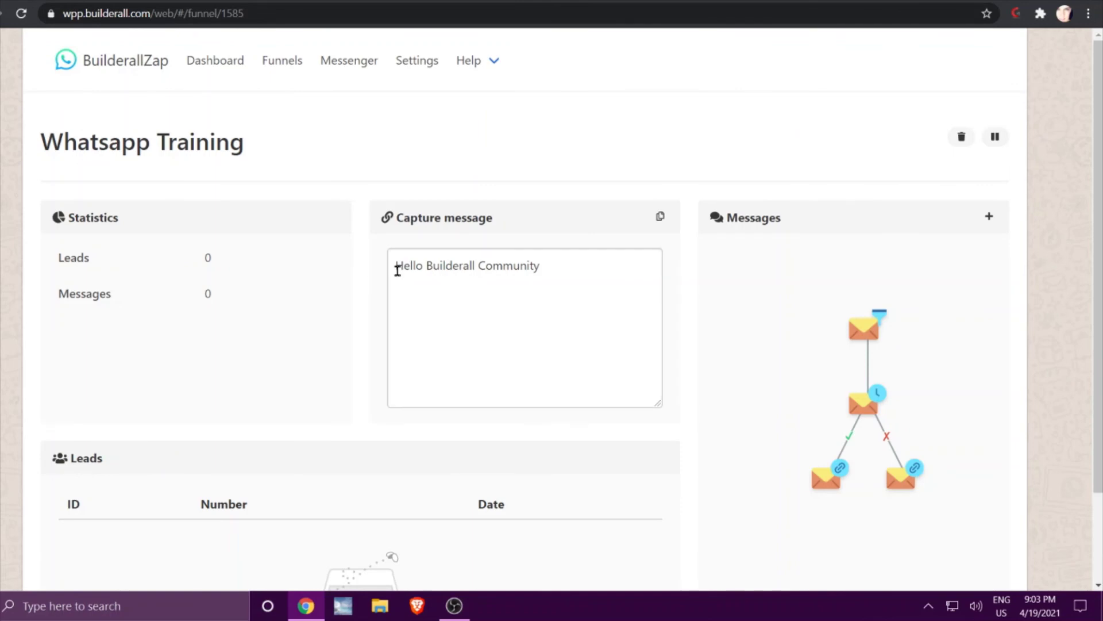
Highlight the 'Hello Builderall Community' capture message text, then deselect it.
left_click_drag(395, 267, 543, 265)
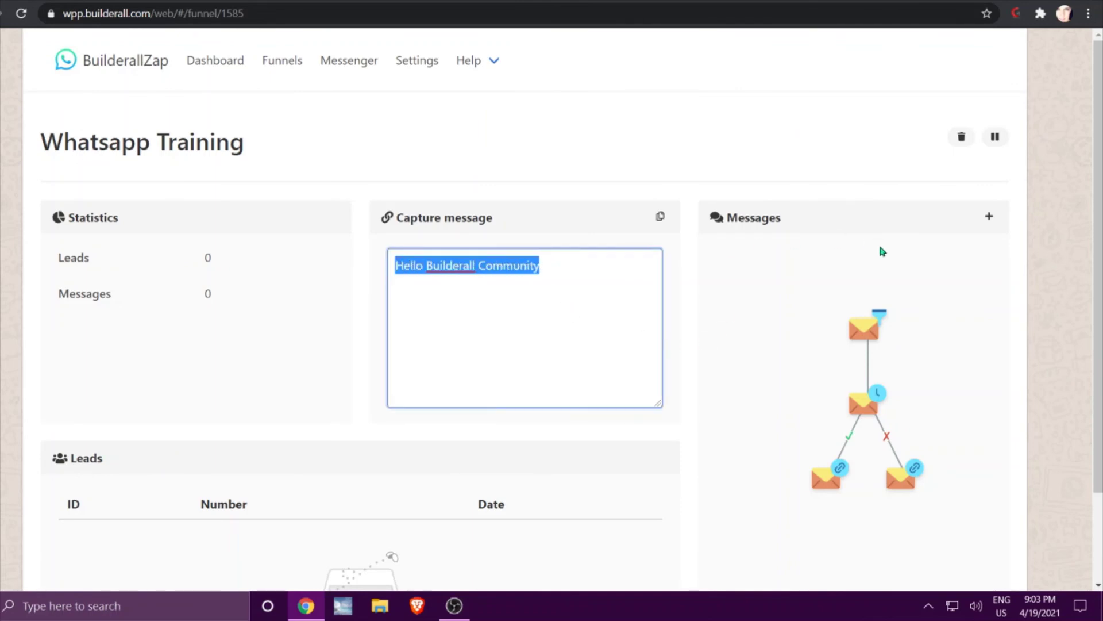
left_click(759, 339)
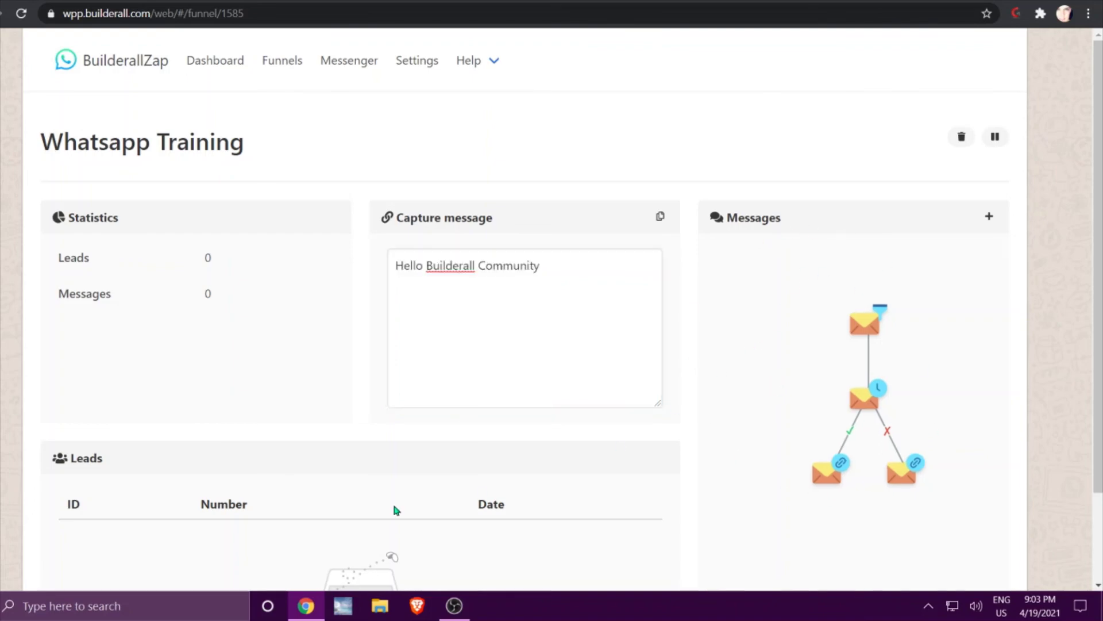